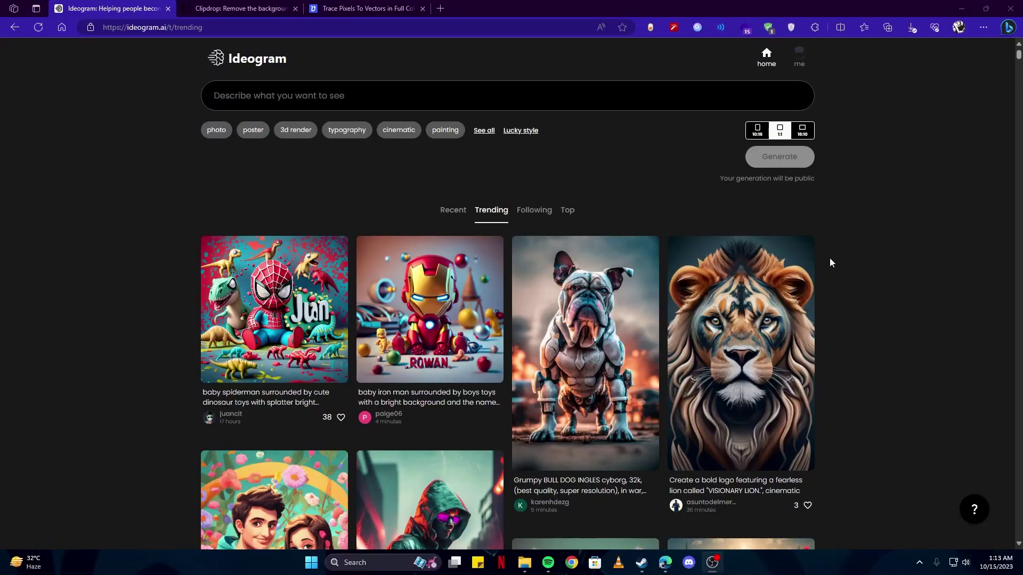
Browse the community feed and glance at your own generated images.
{"action": "scroll", "coordinate": [833, 257], "scroll_direction": "down", "scroll_amount": 15}
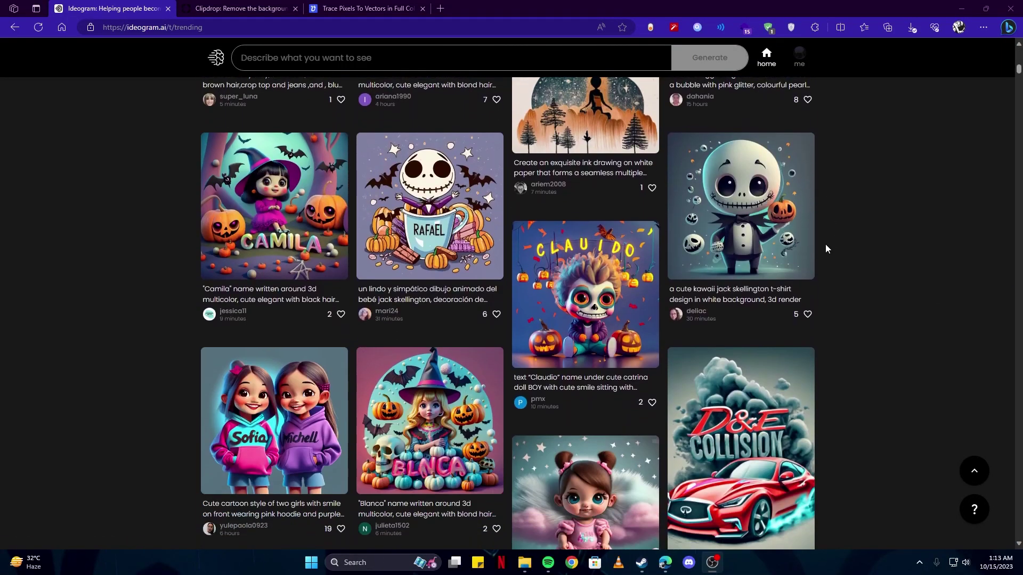
{"action": "scroll", "coordinate": [826, 244], "scroll_direction": "down", "scroll_amount": 10}
{"action": "scroll", "coordinate": [825, 244], "scroll_direction": "up", "scroll_amount": 17}
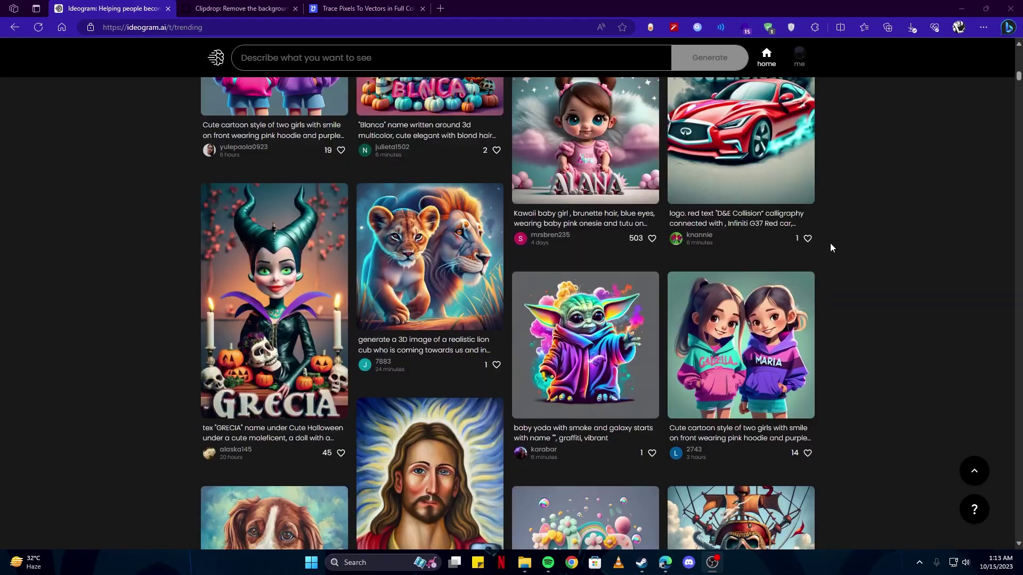
{"action": "scroll", "coordinate": [832, 232], "scroll_direction": "up", "scroll_amount": 10}
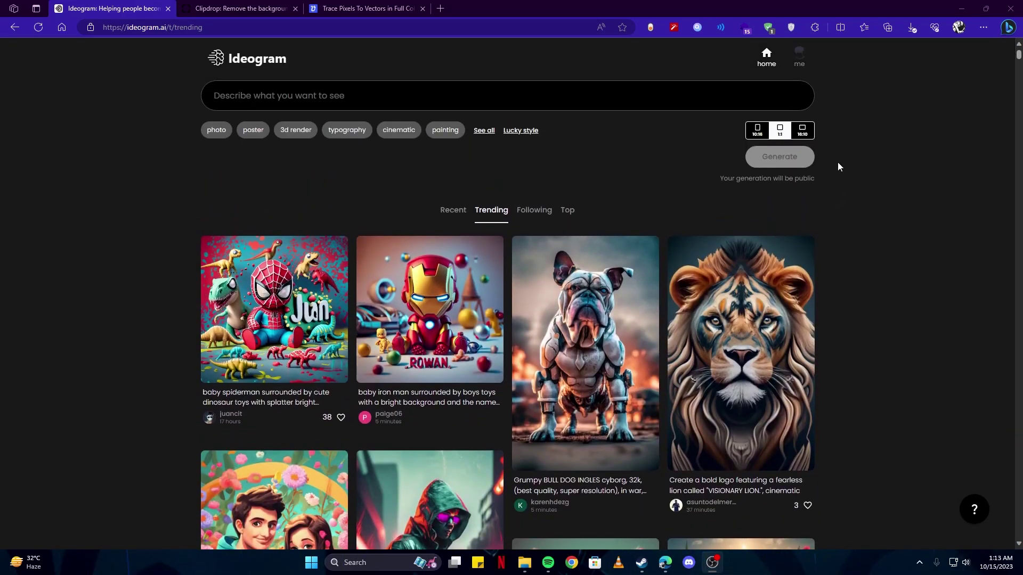
{"action": "left_click", "coordinate": [804, 53]}
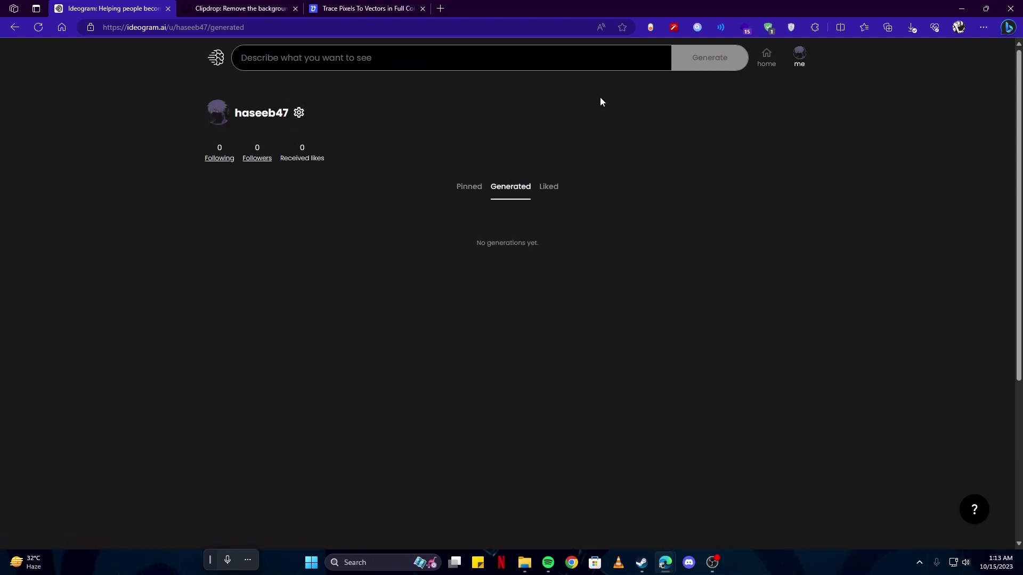
{"action": "left_click", "coordinate": [768, 58]}
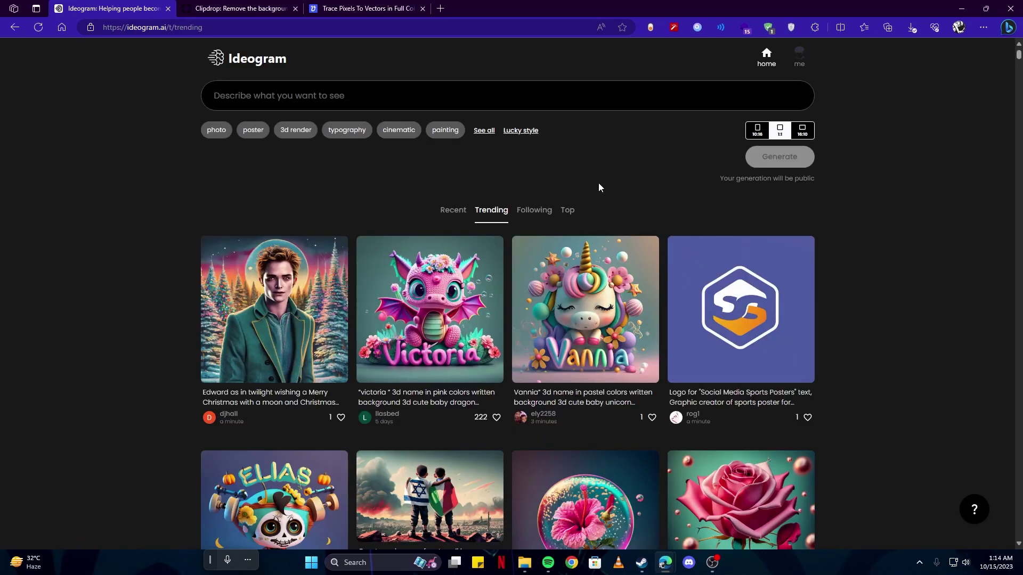
{"action": "scroll", "coordinate": [169, 200], "scroll_direction": "down", "scroll_amount": 3}
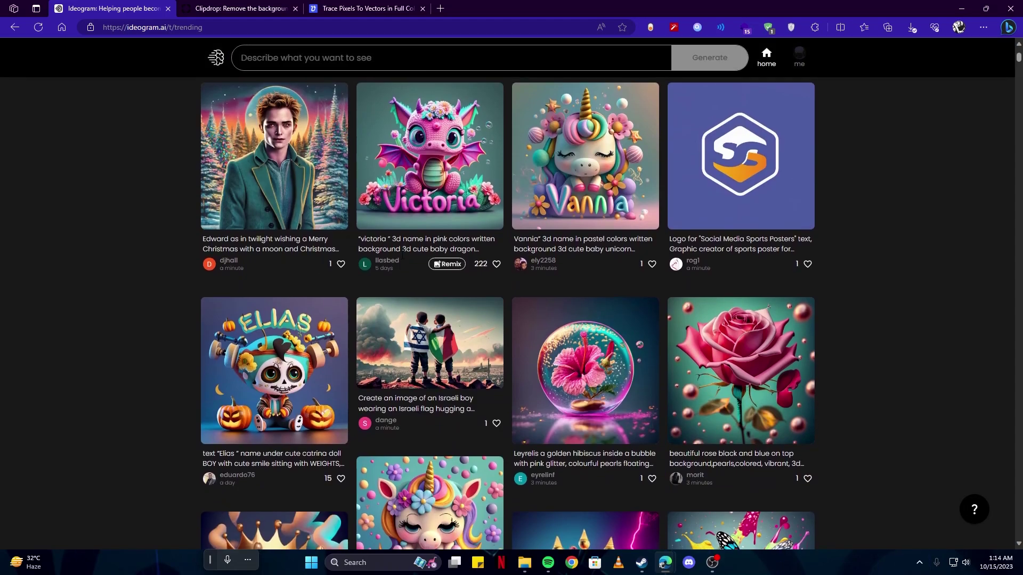
{"action": "scroll", "coordinate": [413, 308], "scroll_direction": "down", "scroll_amount": 4}
{"action": "scroll", "coordinate": [414, 308], "scroll_direction": "up", "scroll_amount": 7}
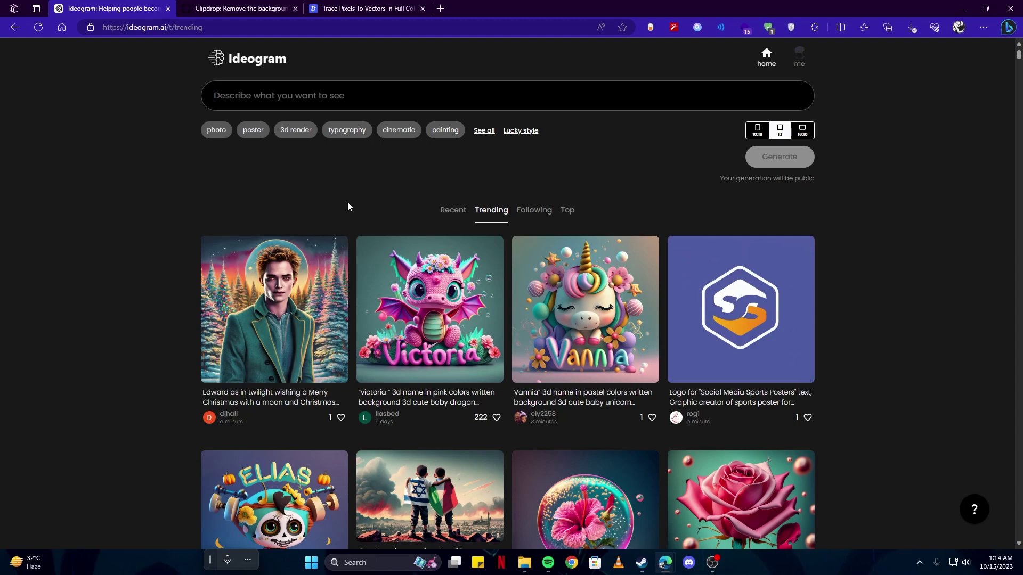
Generate 'disney style girl with text "happy winter"' with poster, photo, typography and cinematic styles.
{"action": "type", "text": "di"}
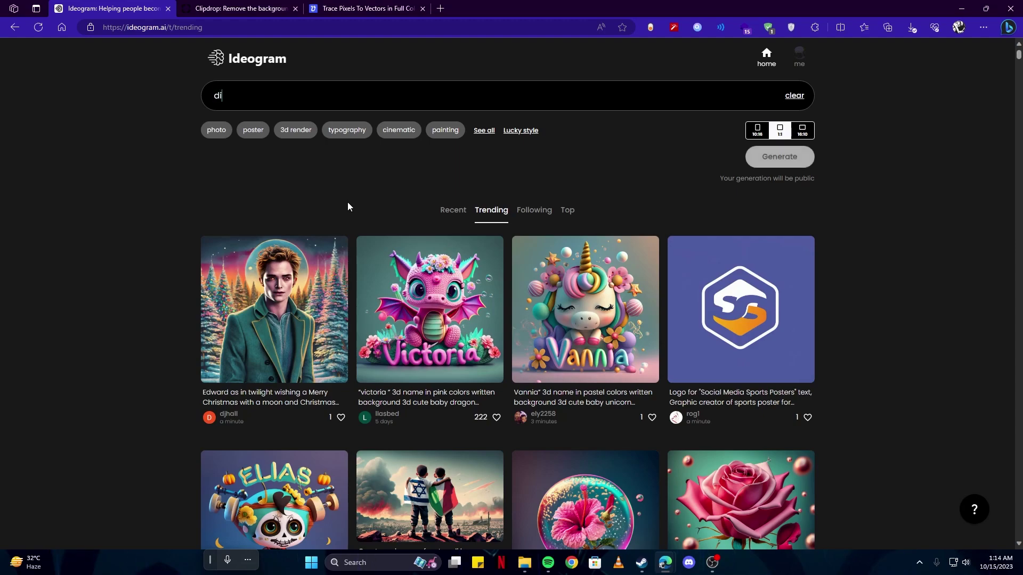
{"action": "type", "text": "sney st"}
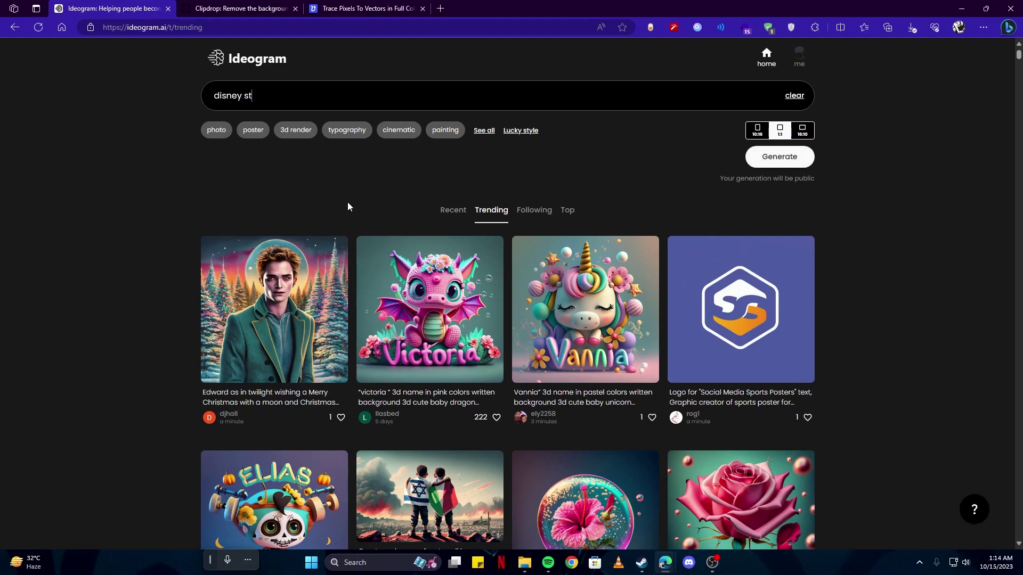
{"action": "type", "text": "yle girl with text \"happy winter\""}
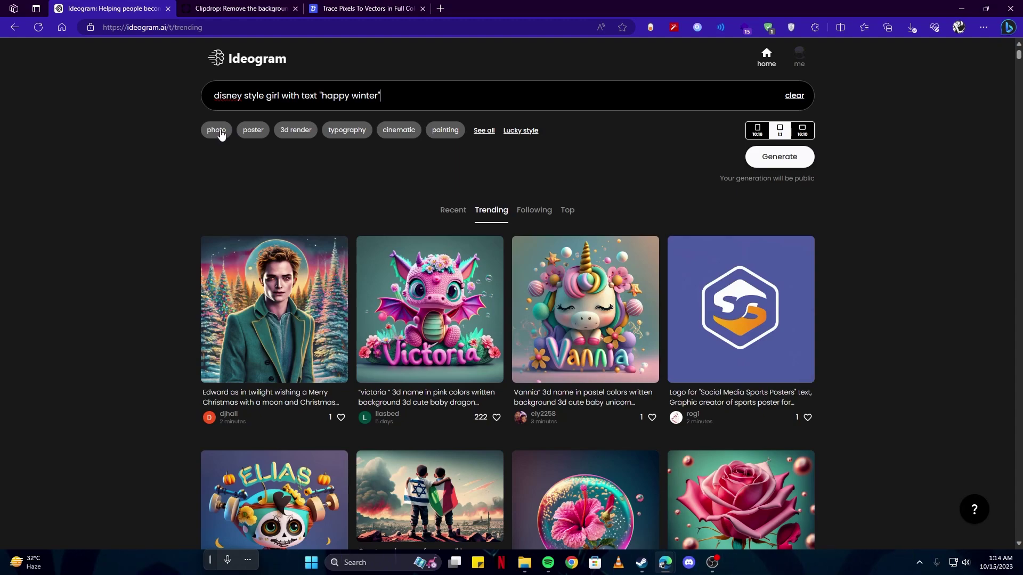
{"action": "left_click", "coordinate": [253, 133]}
{"action": "left_click", "coordinate": [263, 136]}
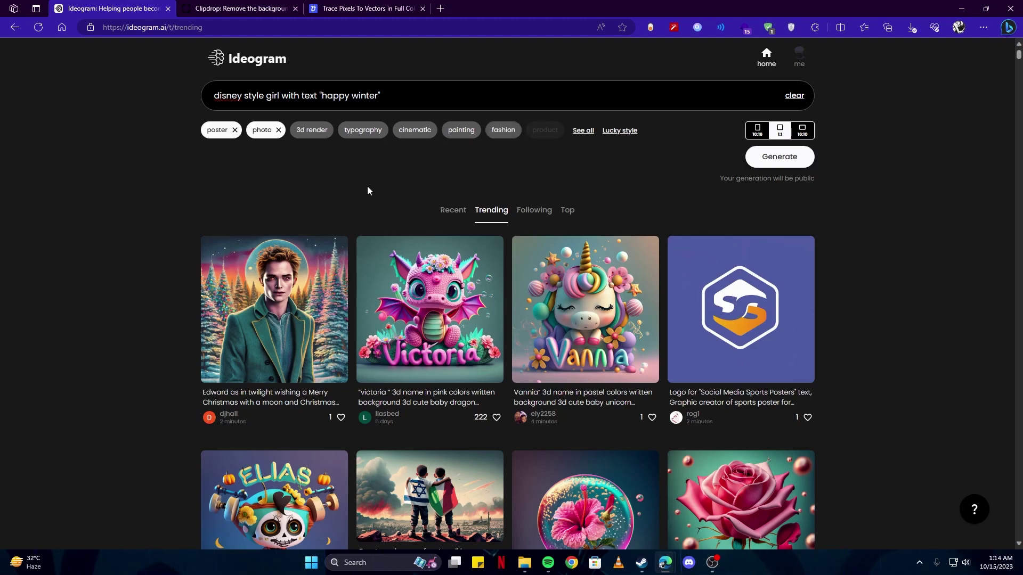
{"action": "left_click", "coordinate": [362, 133]}
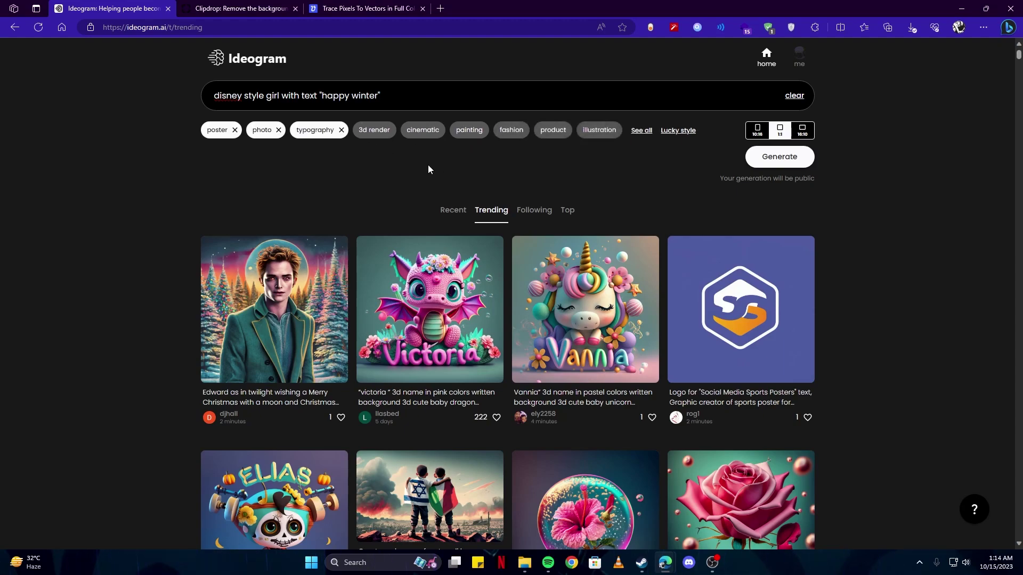
{"action": "left_click", "coordinate": [421, 133]}
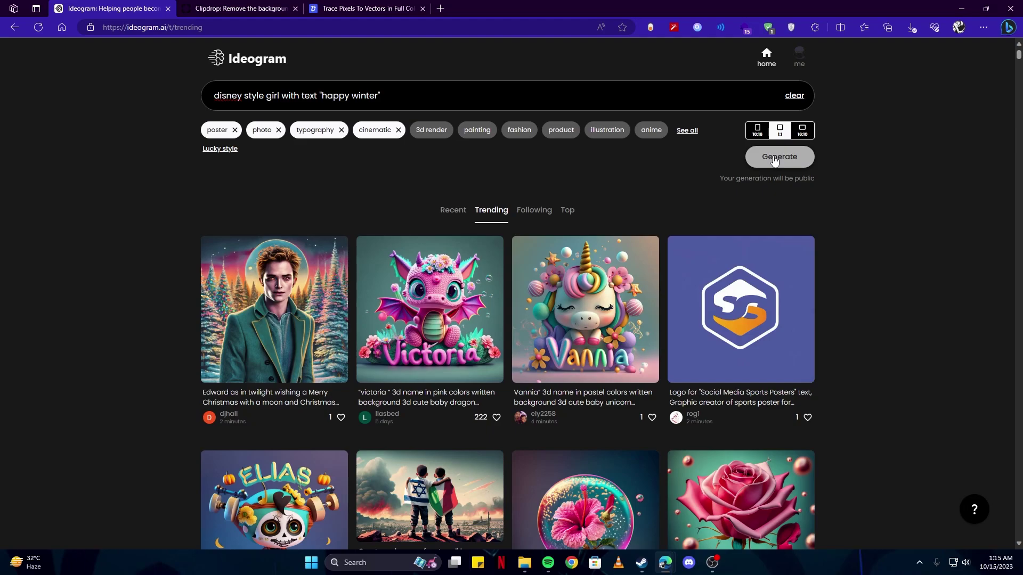
{"action": "left_click", "coordinate": [774, 157]}
Clear the old happy winter prompt from the prompt box.
{"action": "scroll", "coordinate": [645, 152], "scroll_direction": "down", "scroll_amount": 2}
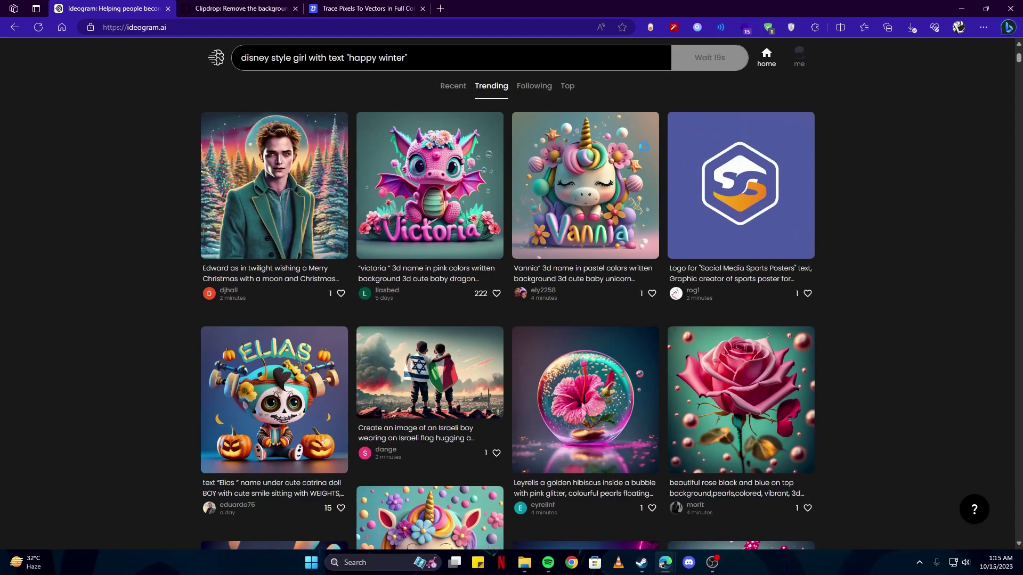
{"action": "scroll", "coordinate": [286, 107], "scroll_direction": "up", "scroll_amount": 2}
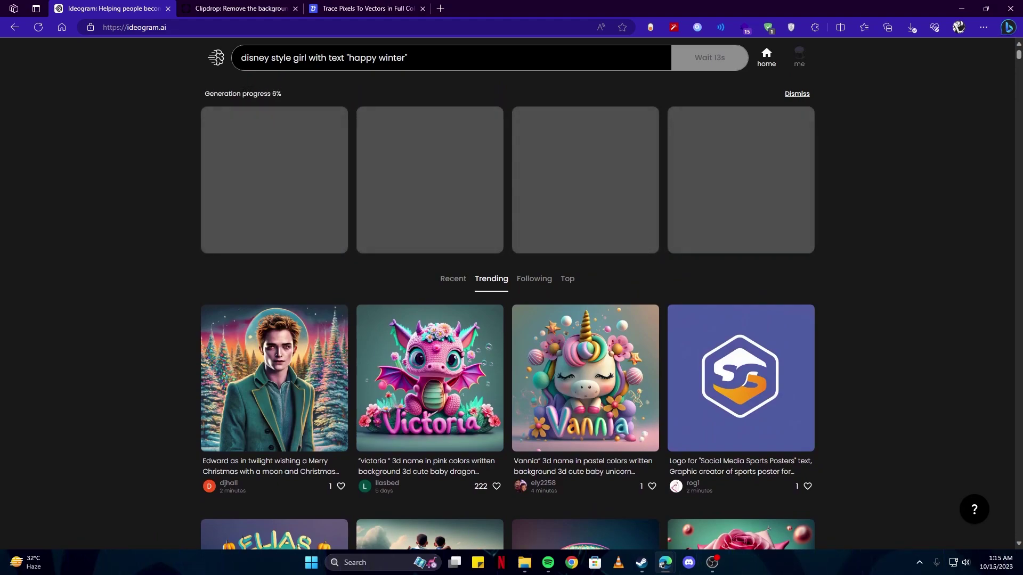
{"action": "double_click", "coordinate": [300, 57]}
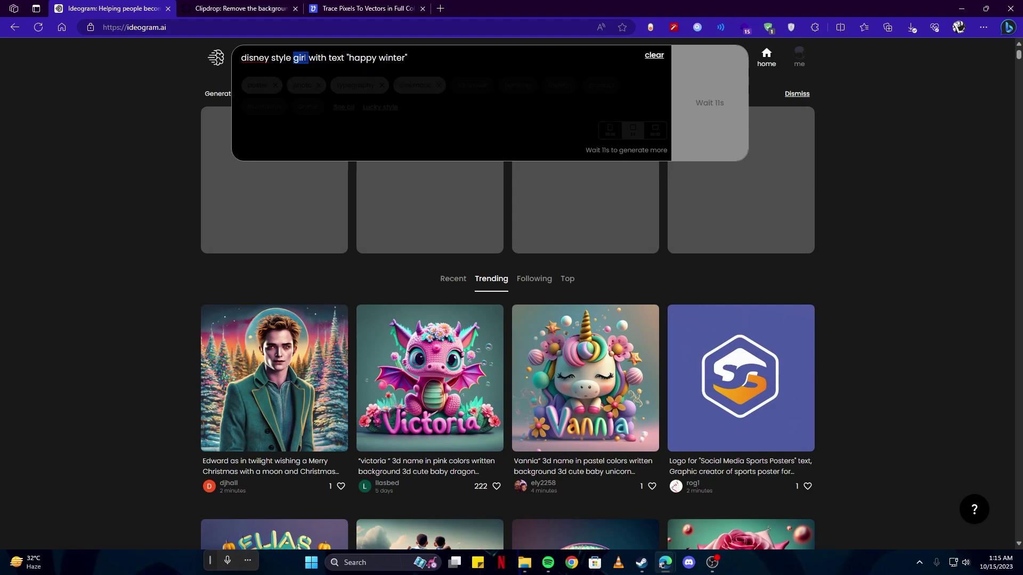
{"action": "key", "text": "ctrl+a"}
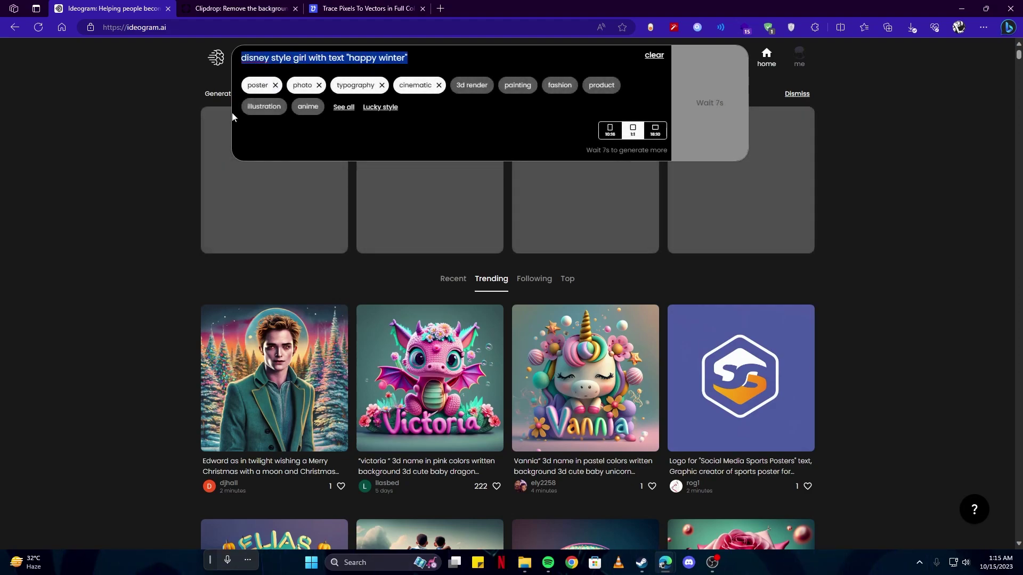
{"action": "key", "text": "BackSpace"}
{"action": "left_click", "coordinate": [232, 113]}
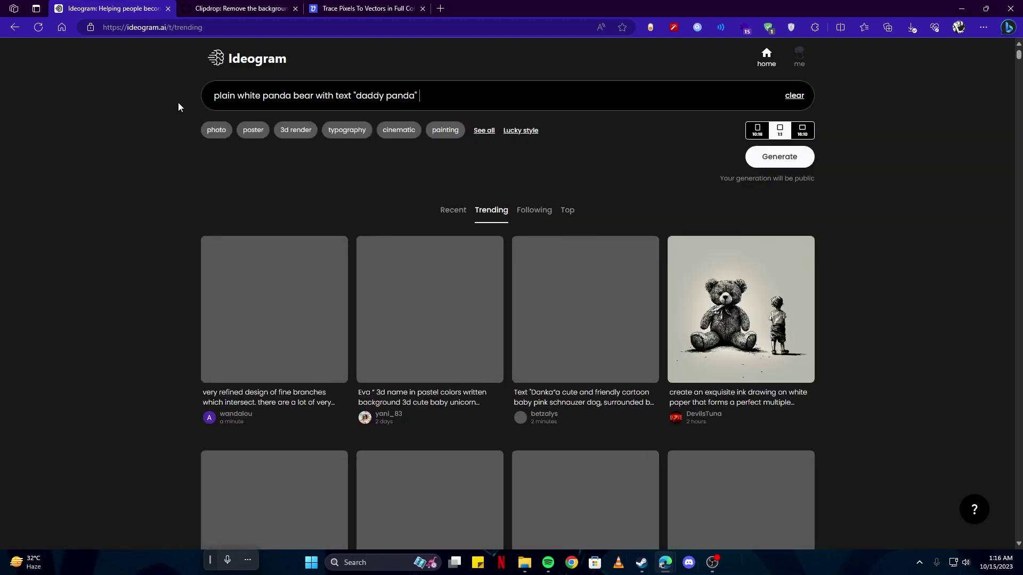
Generate the 'daddy panda' prompt with photo, poster and typography styles.
{"action": "left_click", "coordinate": [224, 131]}
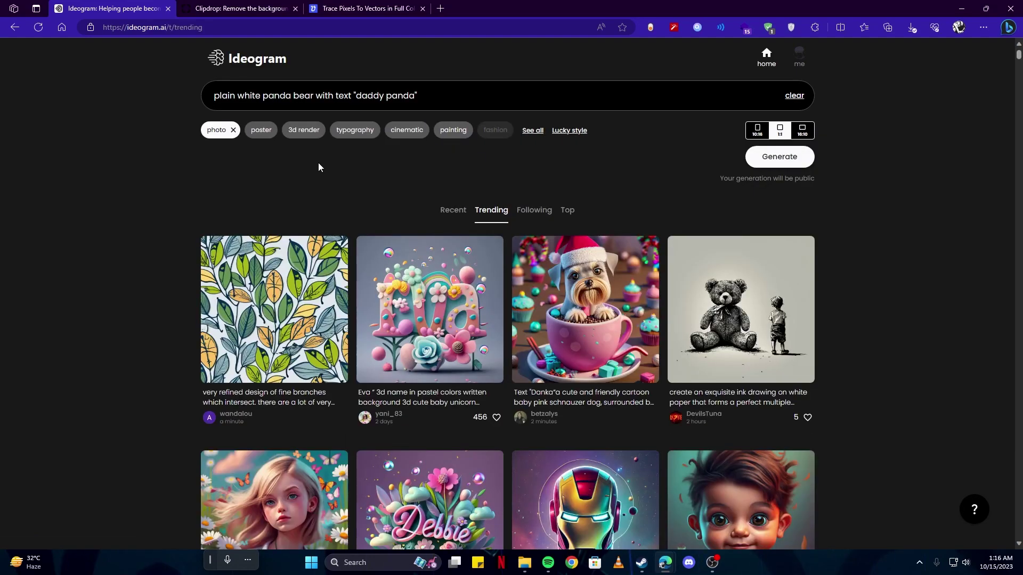
{"action": "left_click", "coordinate": [257, 133]}
{"action": "left_click", "coordinate": [364, 133]}
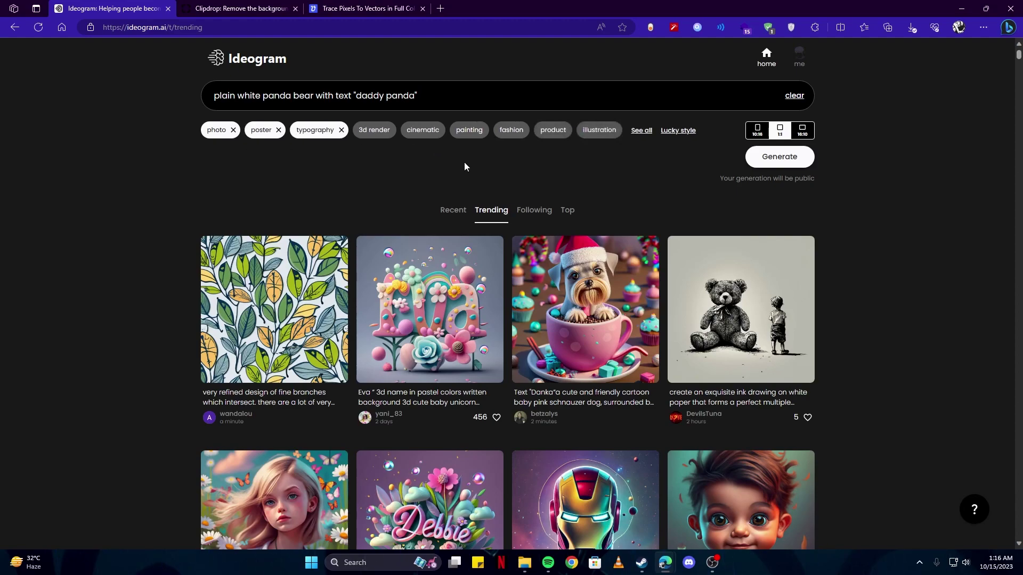
{"action": "left_click", "coordinate": [780, 157]}
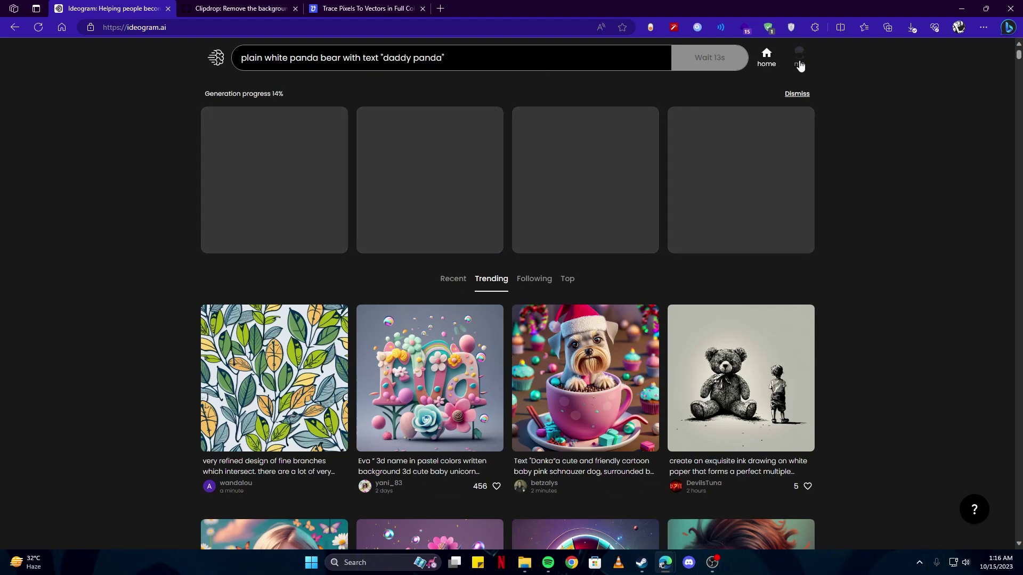
Open the happy winter generation from your profile and compare its four variants, ending on the girl holding the sign.
{"action": "left_click", "coordinate": [799, 56]}
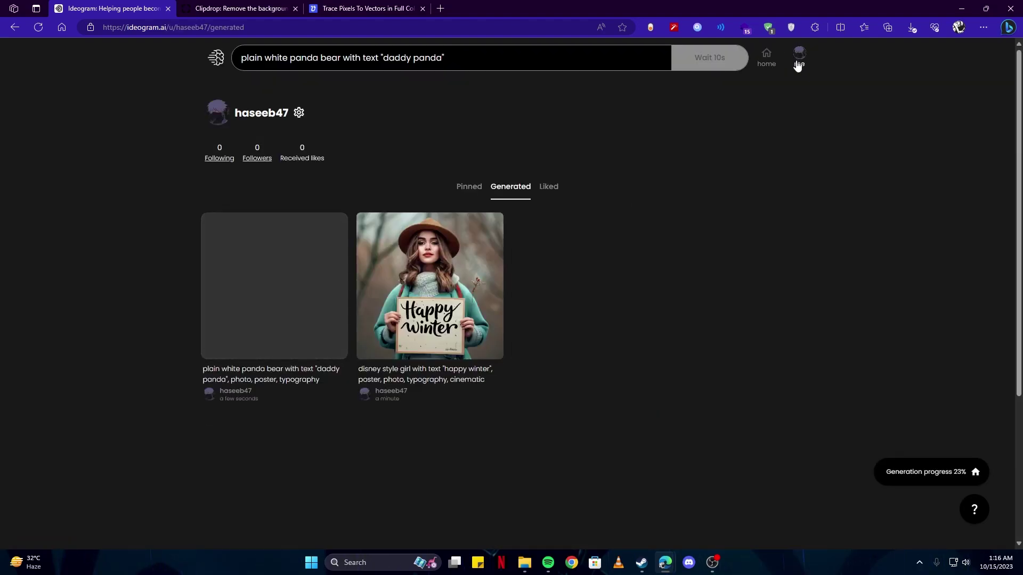
{"action": "left_click", "coordinate": [470, 268]}
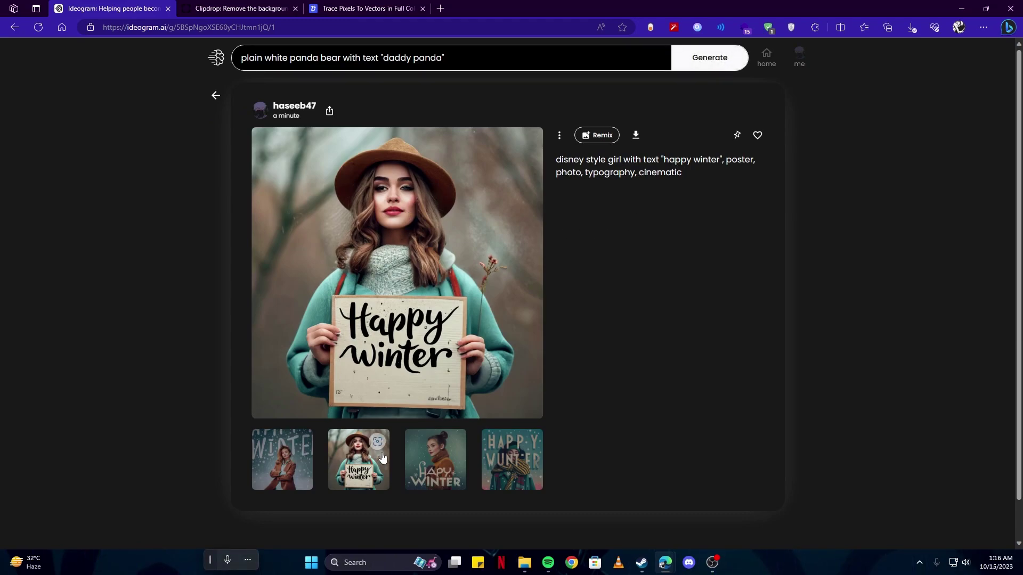
{"action": "left_click", "coordinate": [418, 474]}
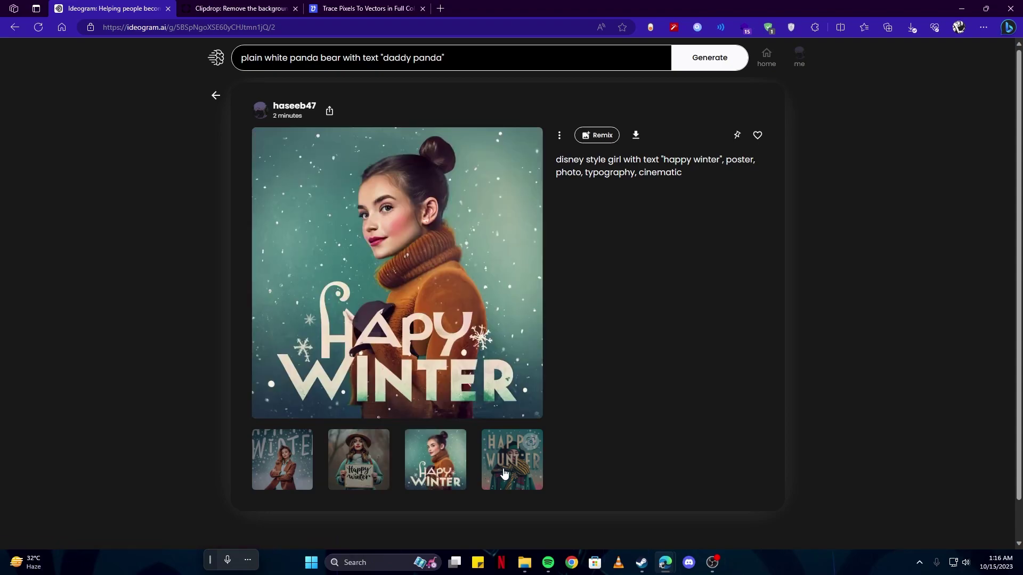
{"action": "left_click", "coordinate": [505, 474]}
{"action": "left_click", "coordinate": [434, 464]}
{"action": "left_click", "coordinate": [356, 462]}
{"action": "left_click", "coordinate": [282, 461]}
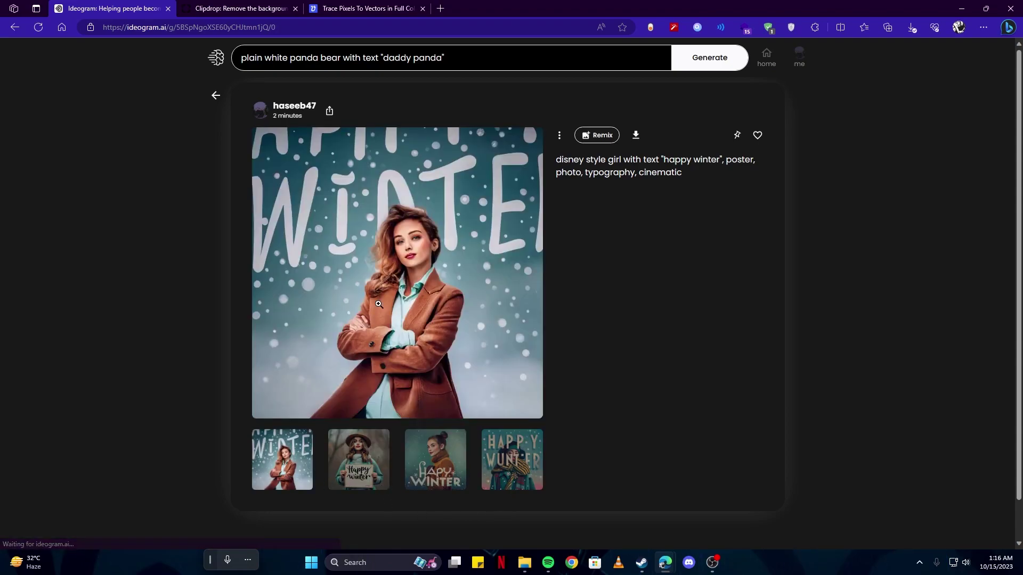
{"action": "left_click", "coordinate": [336, 479]}
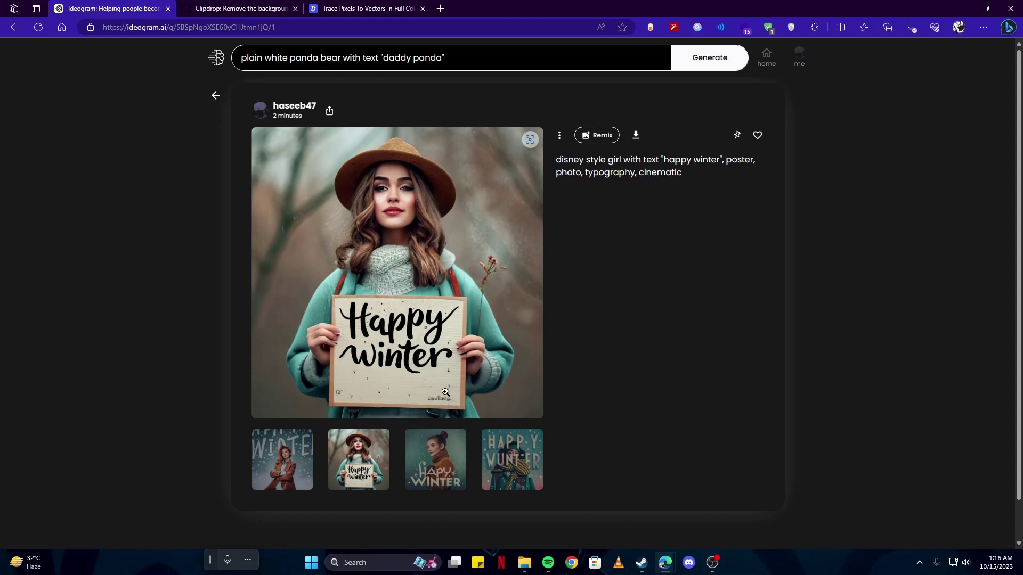
{"action": "left_click", "coordinate": [452, 472]}
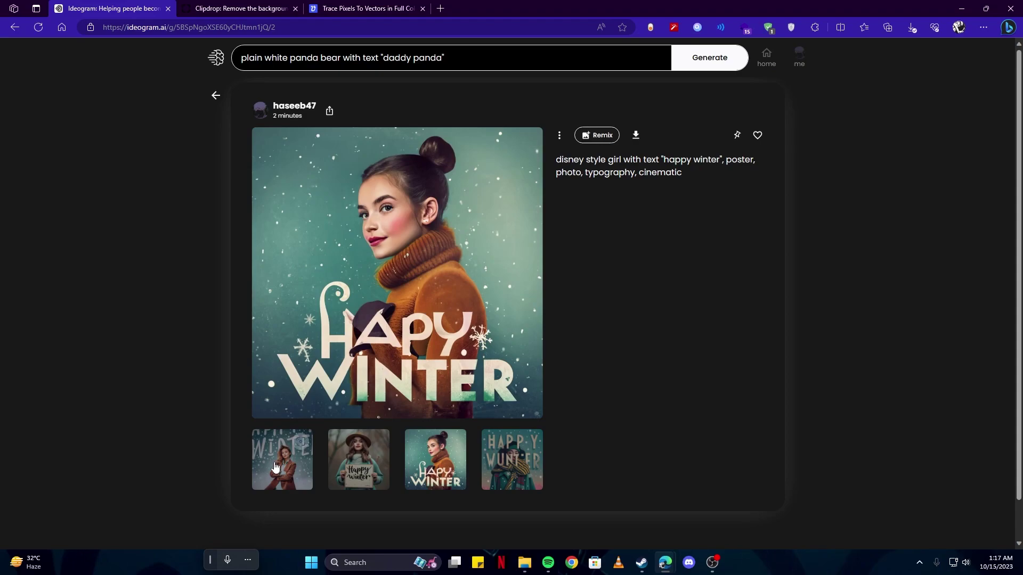
{"action": "left_click", "coordinate": [300, 442]}
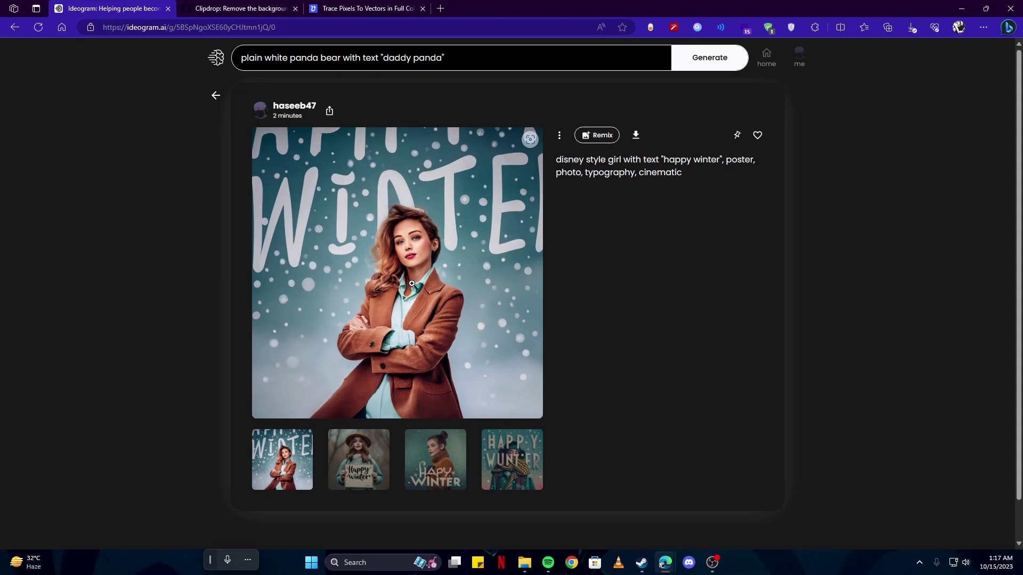
{"action": "left_click", "coordinate": [371, 483]}
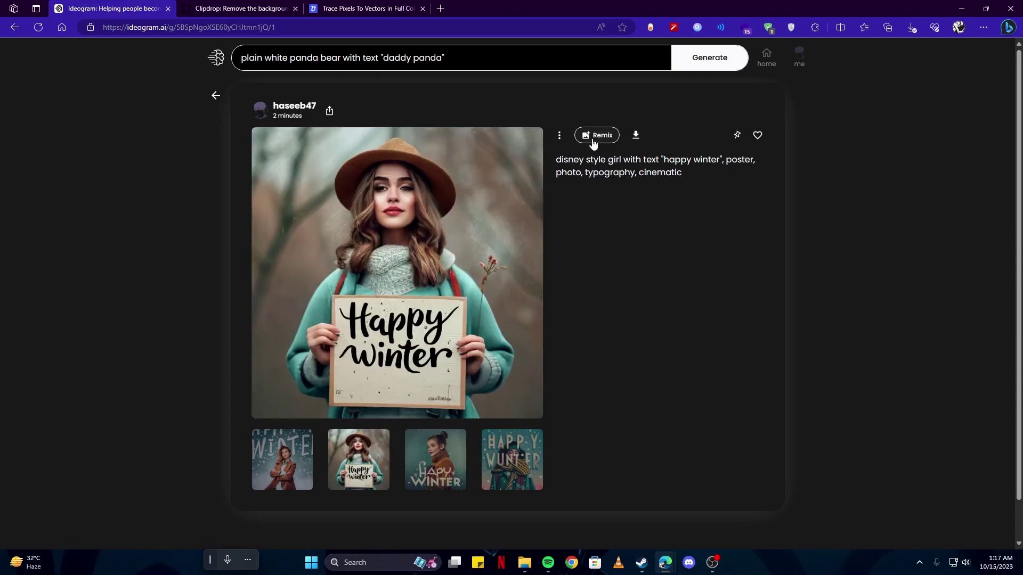
Remix the sign-holding girl image with the unchanged 'happy winter' prompt and generate.
{"action": "left_click", "coordinate": [593, 136]}
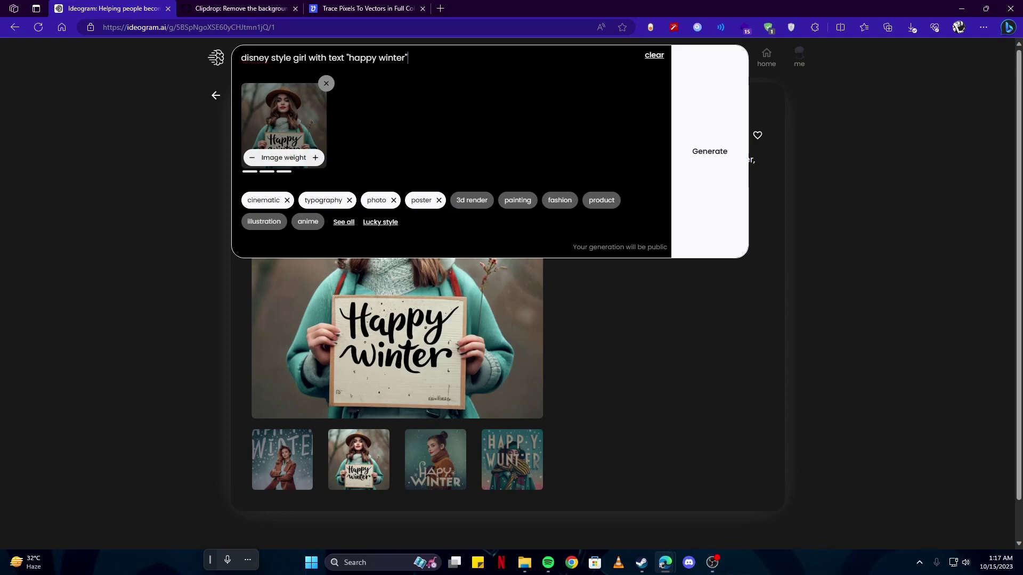
{"action": "key", "text": "ctrl+a"}
{"action": "left_click", "coordinate": [409, 57]}
{"action": "left_click", "coordinate": [713, 153]}
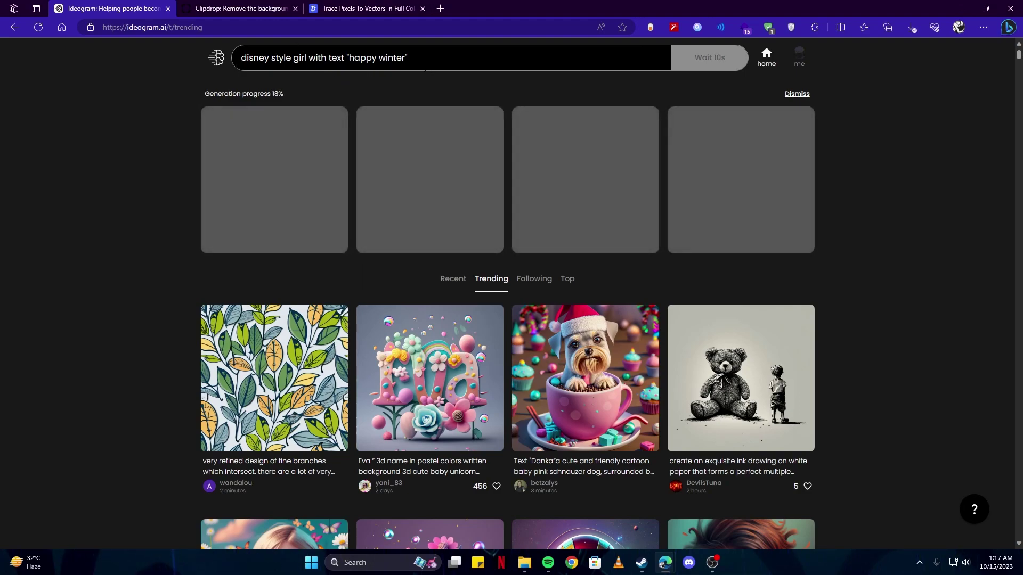
Open the daddy panda generation and browse its sunglasses, brick-wall and sign-holding variants.
{"action": "left_click", "coordinate": [798, 60]}
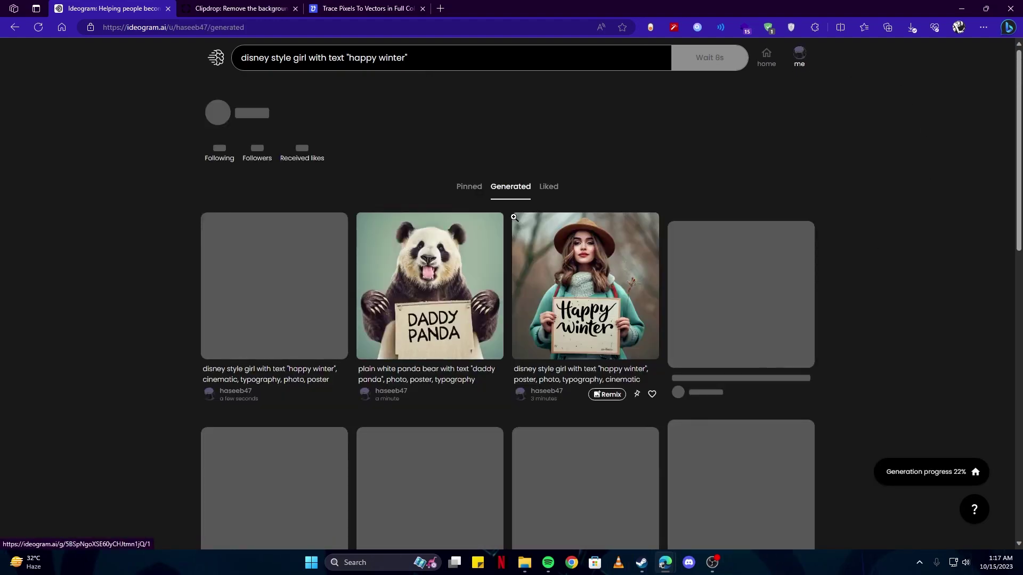
{"action": "left_click", "coordinate": [429, 282]}
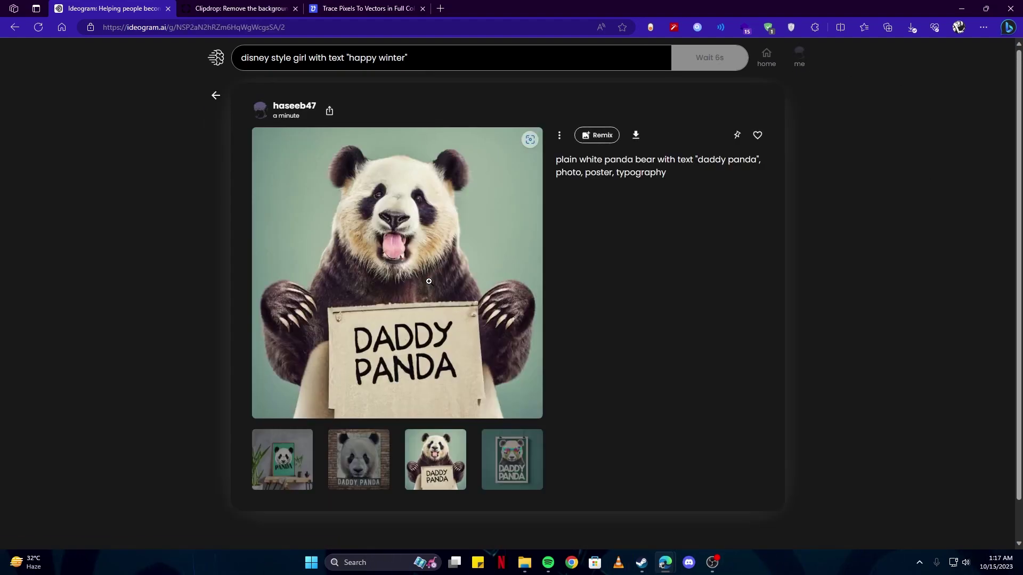
{"action": "left_click", "coordinate": [486, 432]}
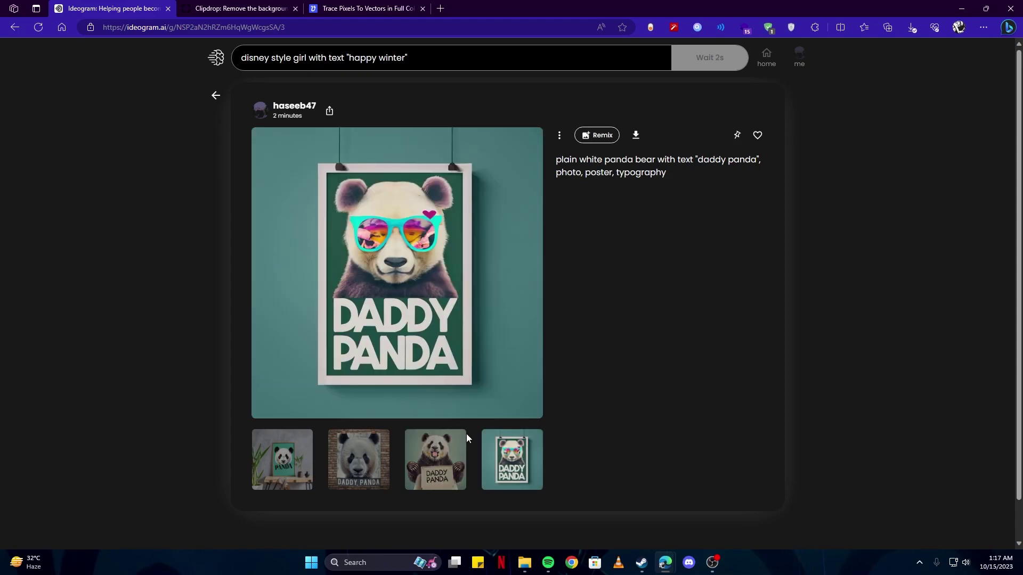
{"action": "left_click", "coordinate": [350, 454]}
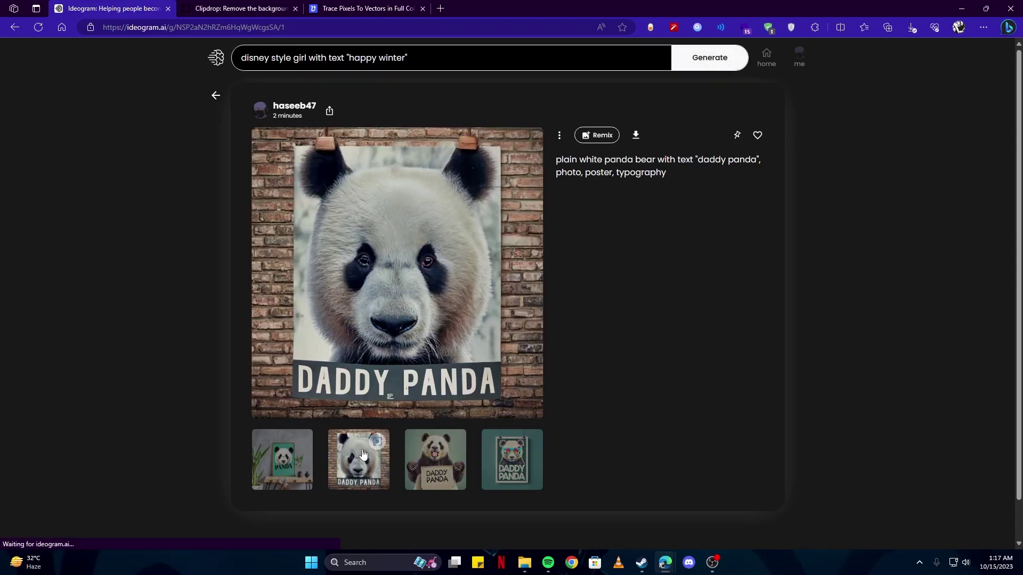
{"action": "left_click", "coordinate": [435, 459]}
{"action": "left_click", "coordinate": [355, 459]}
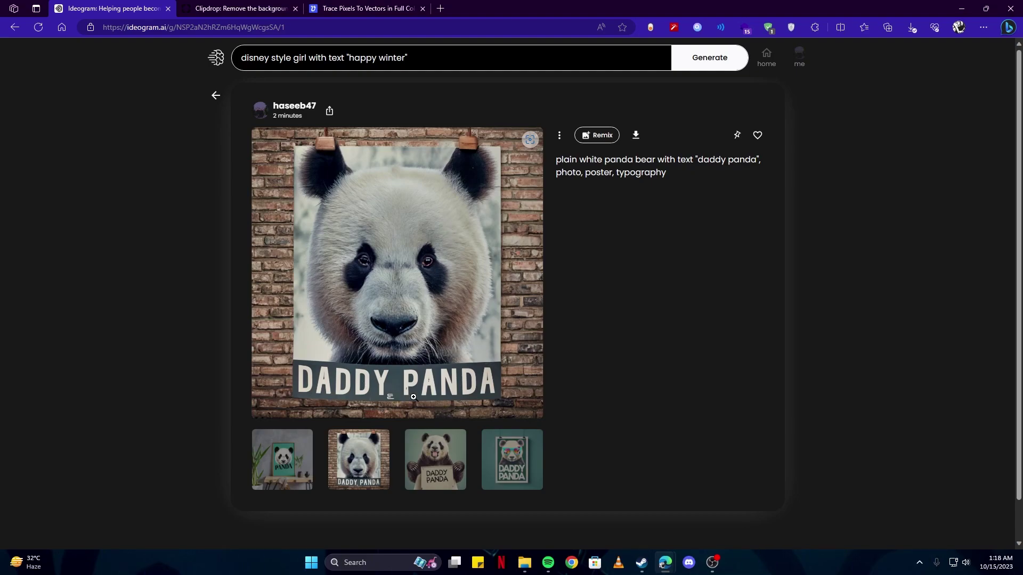
{"action": "left_click", "coordinate": [515, 452]}
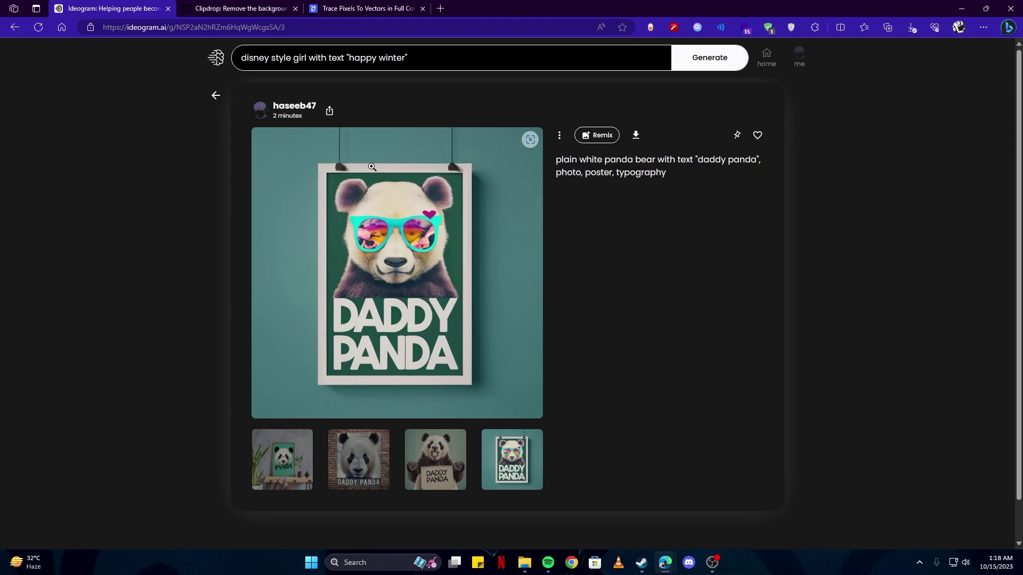
{"action": "key", "text": "Left"}
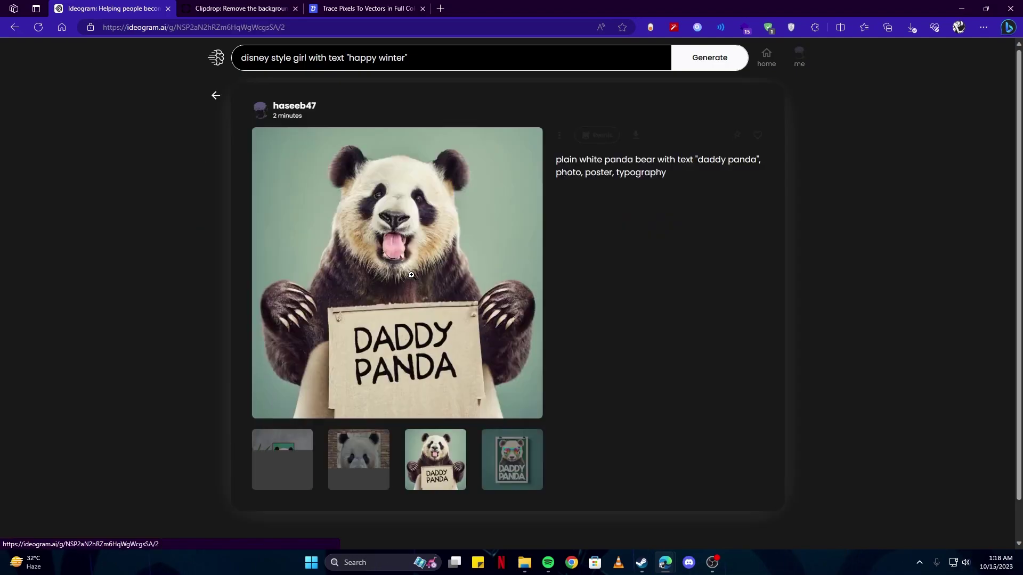
Open the new Happy Winter remix and compare its variants, ending on the street-scene bold-sign version.
{"action": "left_click", "coordinate": [214, 95]}
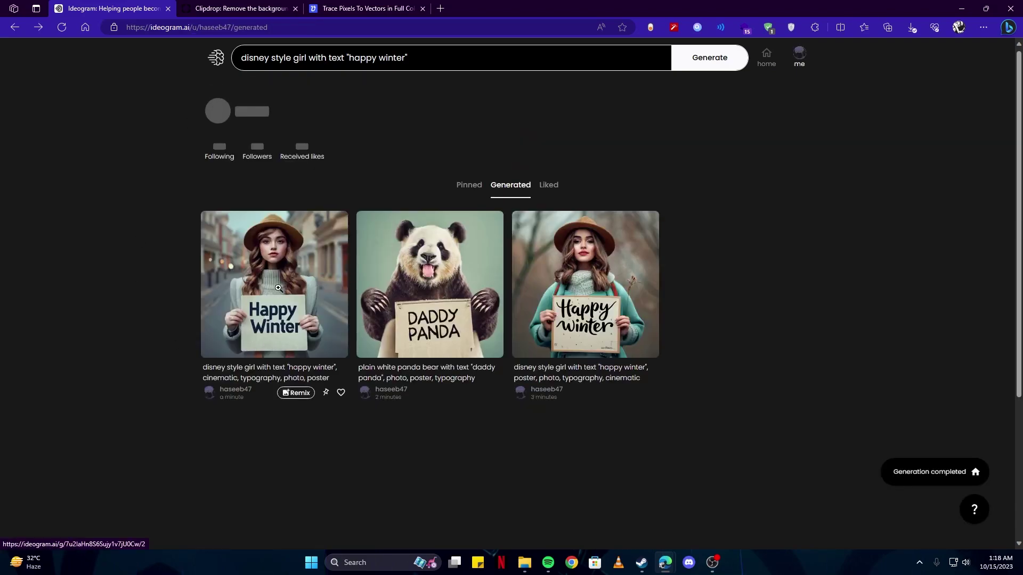
{"action": "left_click", "coordinate": [274, 282]}
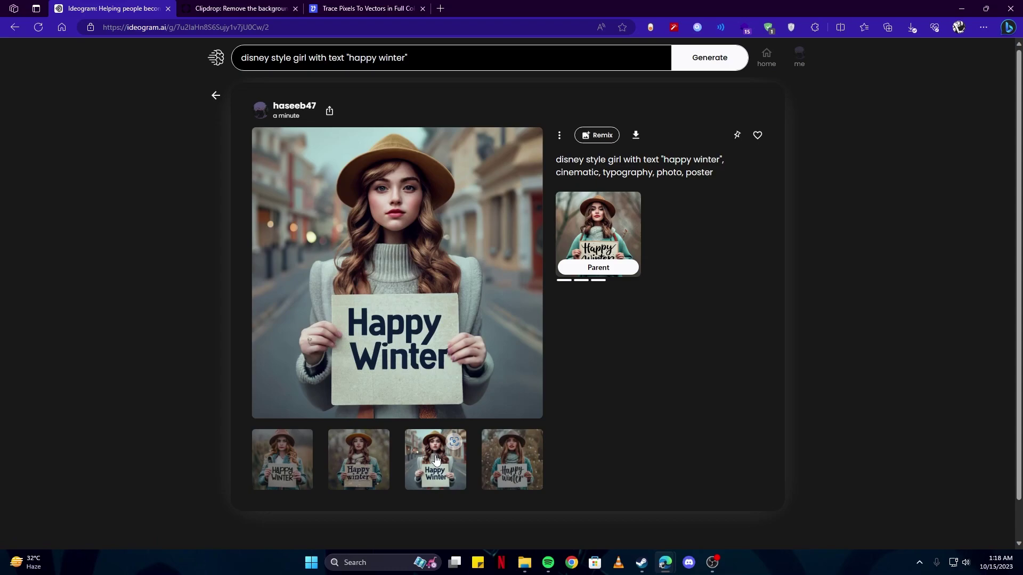
{"action": "left_click", "coordinate": [510, 457]}
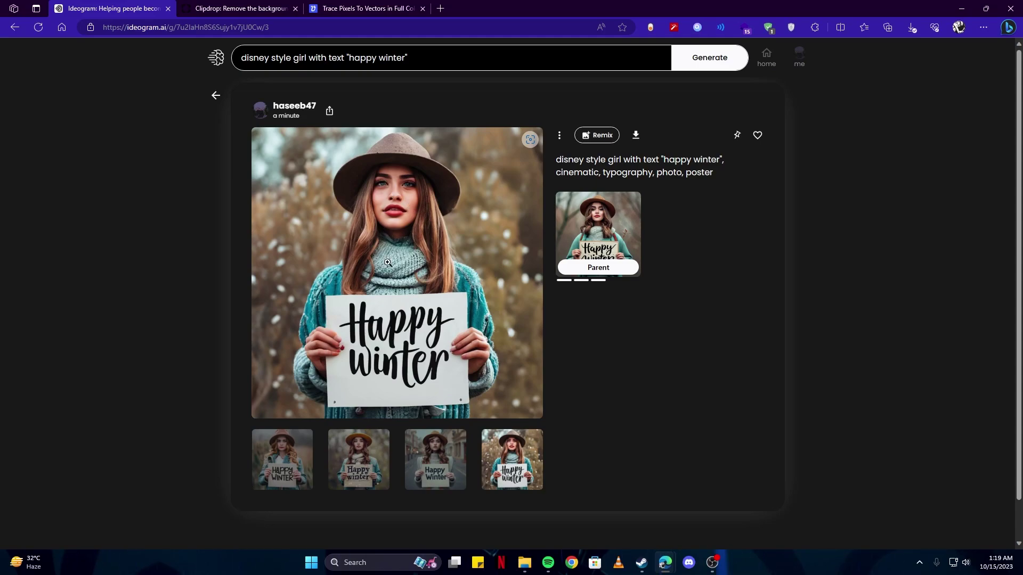
{"action": "left_click", "coordinate": [449, 471]}
{"action": "left_click", "coordinate": [372, 479]}
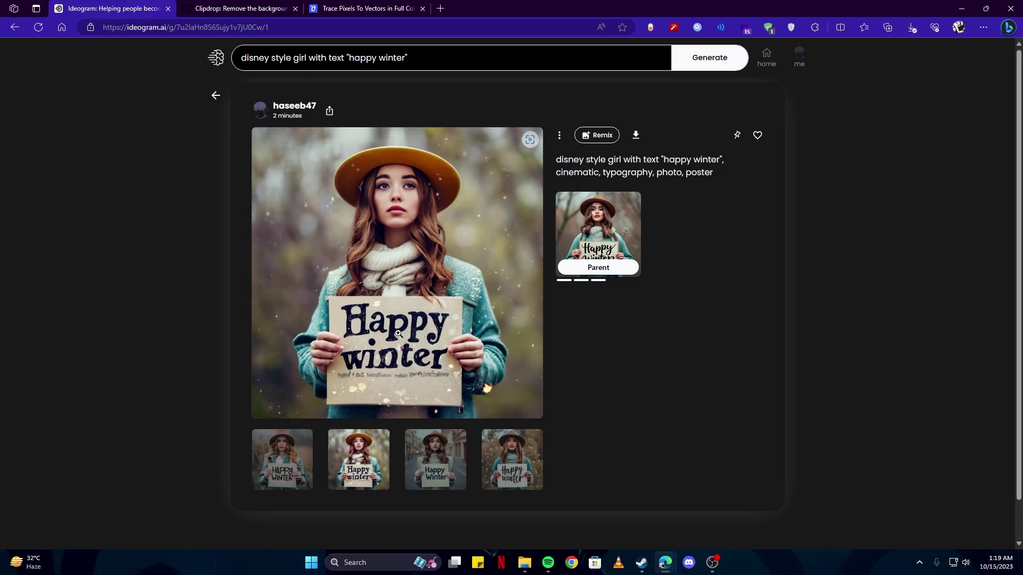
{"action": "left_click", "coordinate": [421, 438]}
{"action": "left_click", "coordinate": [507, 451]}
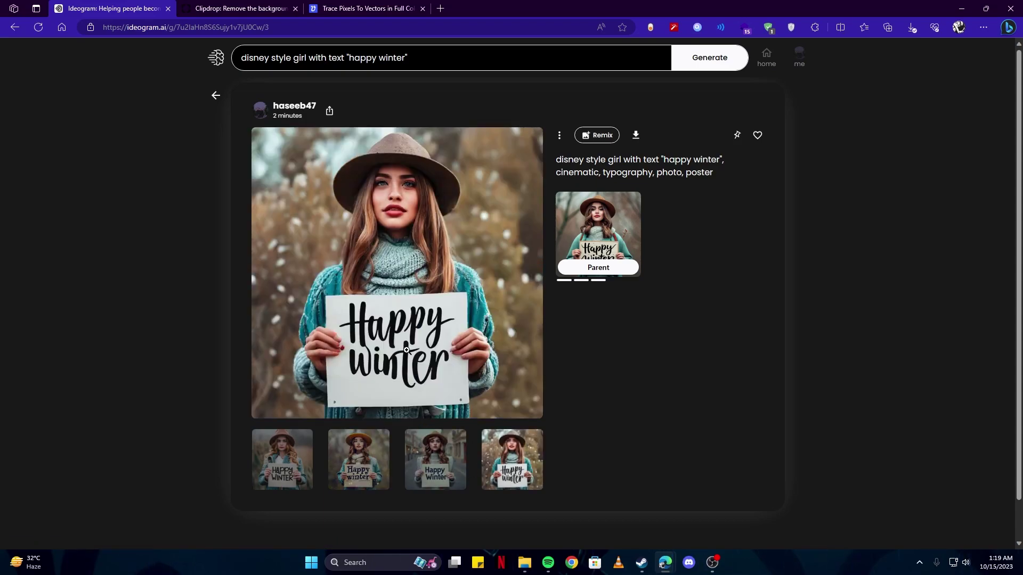
{"action": "left_click", "coordinate": [433, 466]}
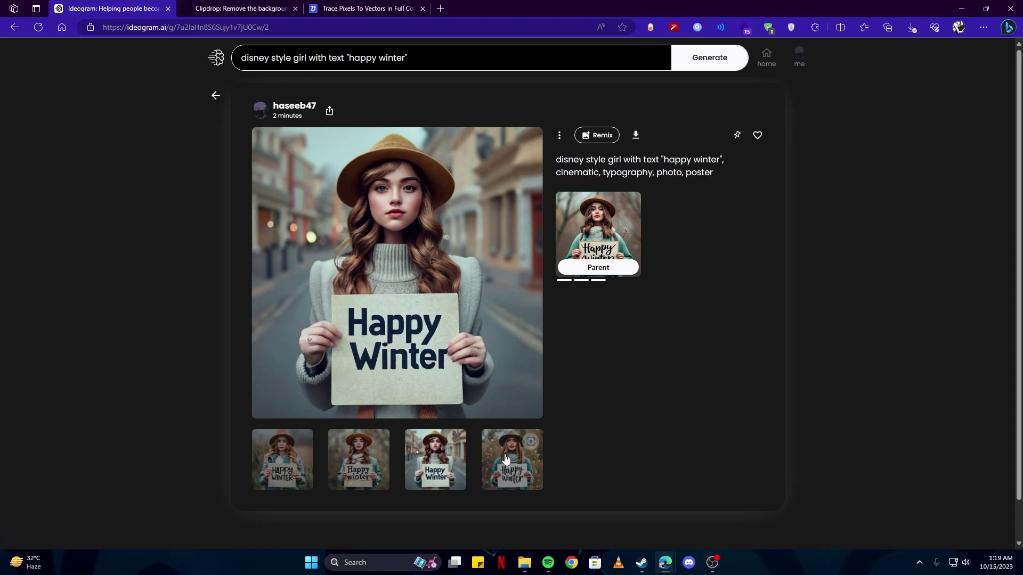
{"action": "left_click", "coordinate": [506, 461]}
{"action": "left_click", "coordinate": [442, 475]}
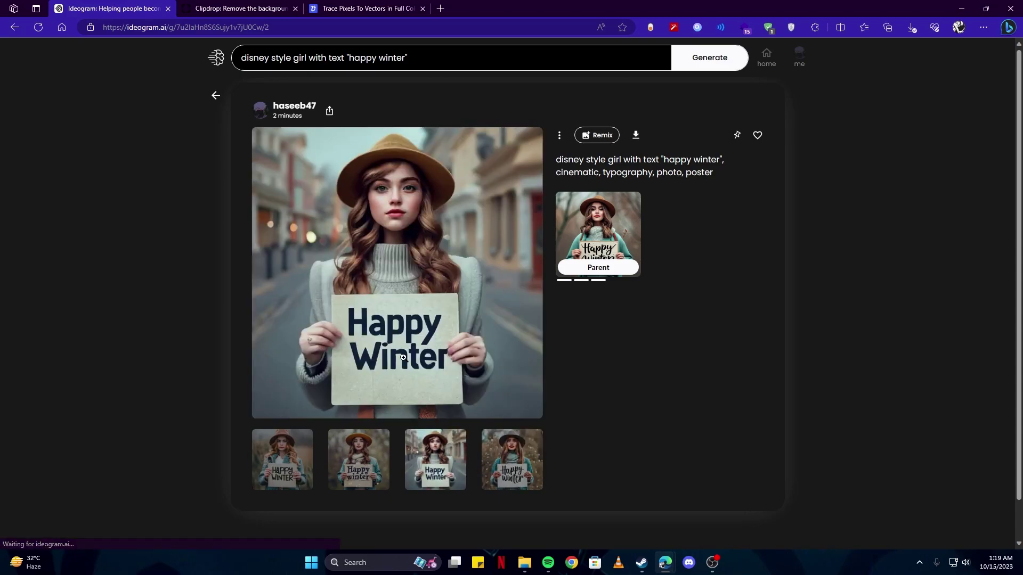
Save the street-scene image to Downloads as ideogram.jpeg.
{"action": "right_click", "coordinate": [415, 212]}
{"action": "left_click", "coordinate": [447, 234]}
{"action": "left_click", "coordinate": [405, 262]}
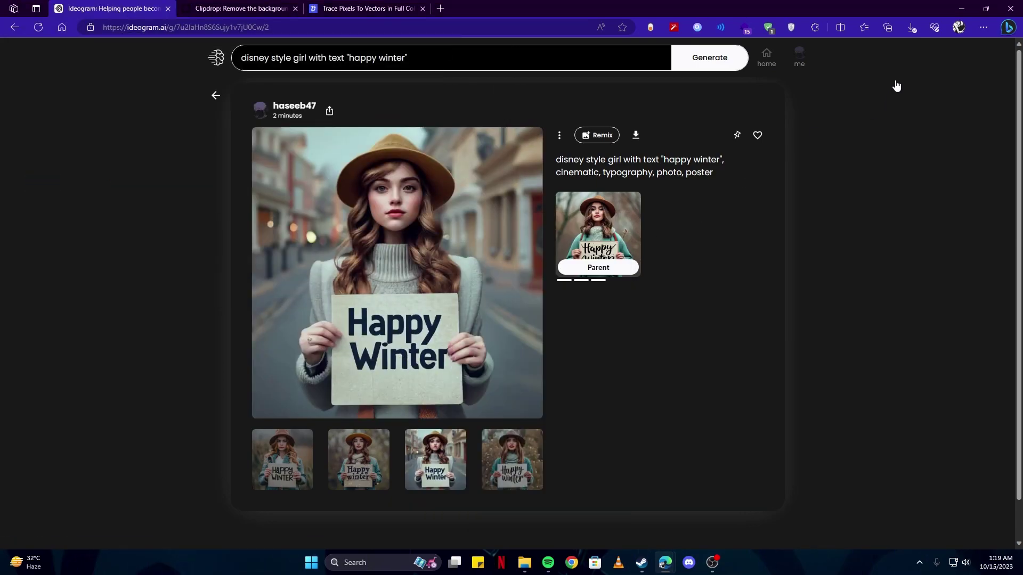
{"action": "left_click", "coordinate": [876, 80]}
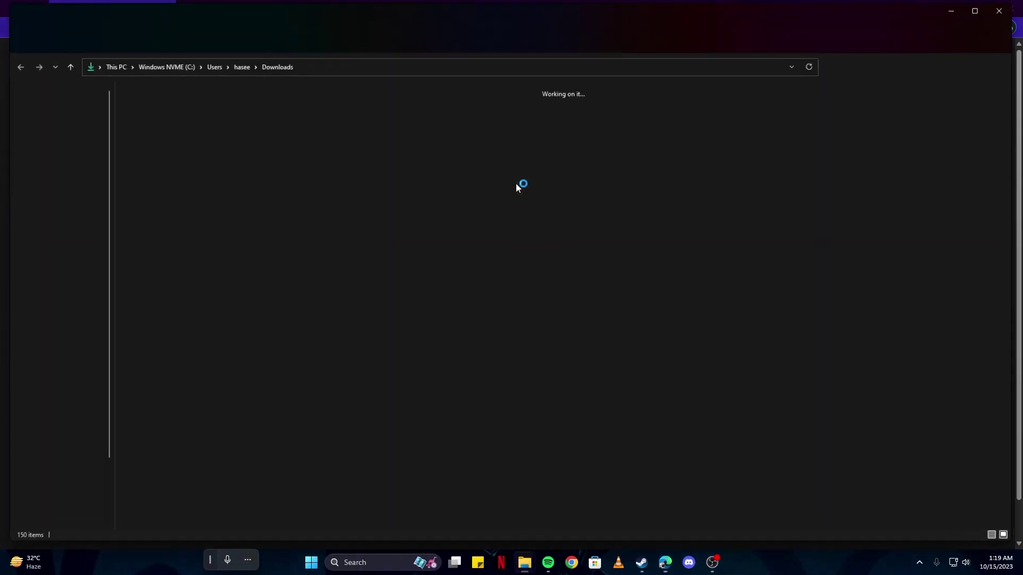
Confirm in Properties that ideogram.jpeg is 1024 x 1024.
{"action": "right_click", "coordinate": [185, 158]}
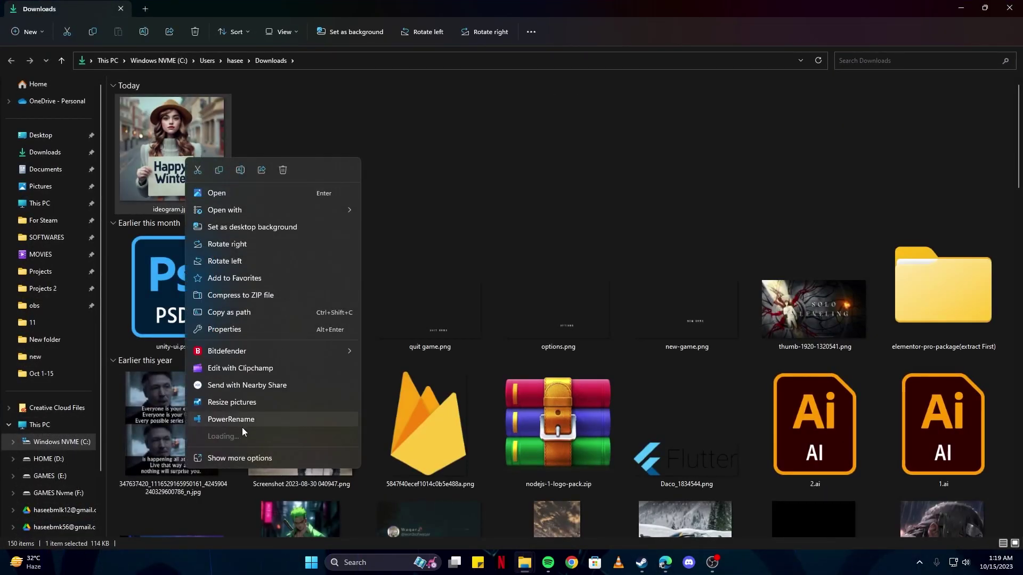
{"action": "mouse_move", "coordinate": [236, 439]}
{"action": "left_click", "coordinate": [227, 331]}
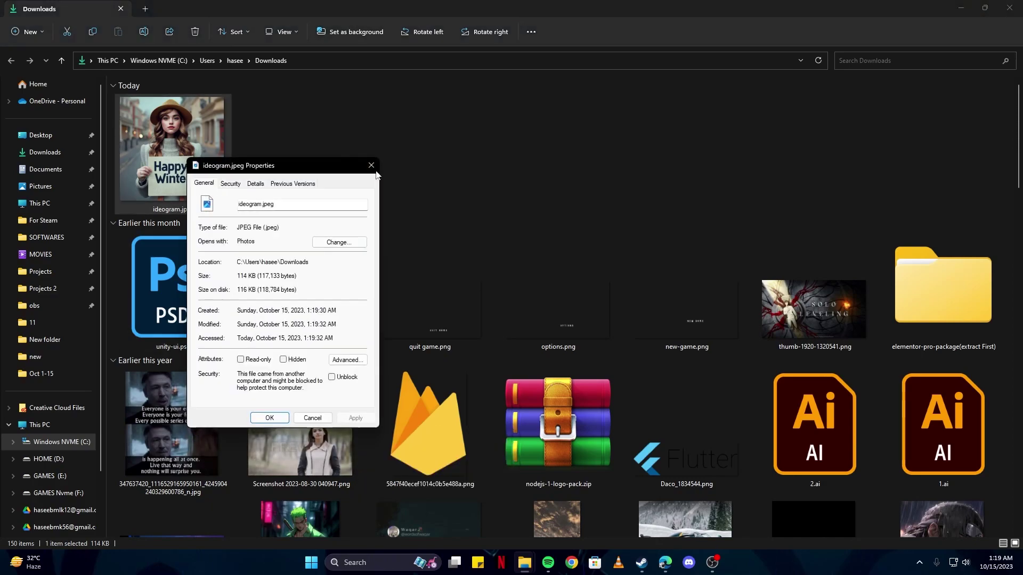
{"action": "left_click", "coordinate": [256, 184]}
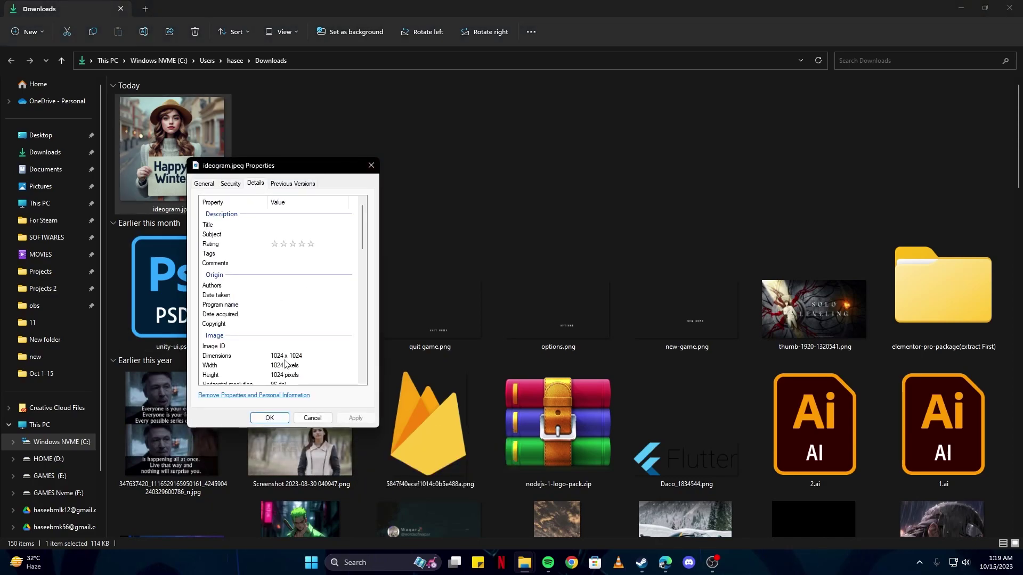
{"action": "left_click", "coordinate": [372, 165]}
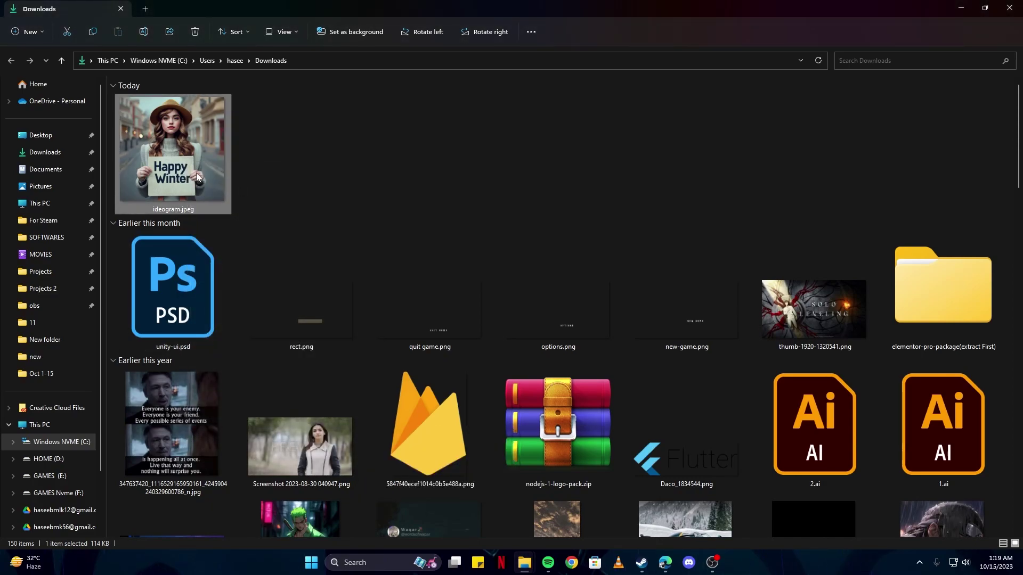
Preview ideogram.jpeg at full size, then close the preview and the Downloads folder.
{"action": "double_click", "coordinate": [196, 173]}
{"action": "scroll", "coordinate": [495, 225], "scroll_direction": "up", "scroll_amount": 5}
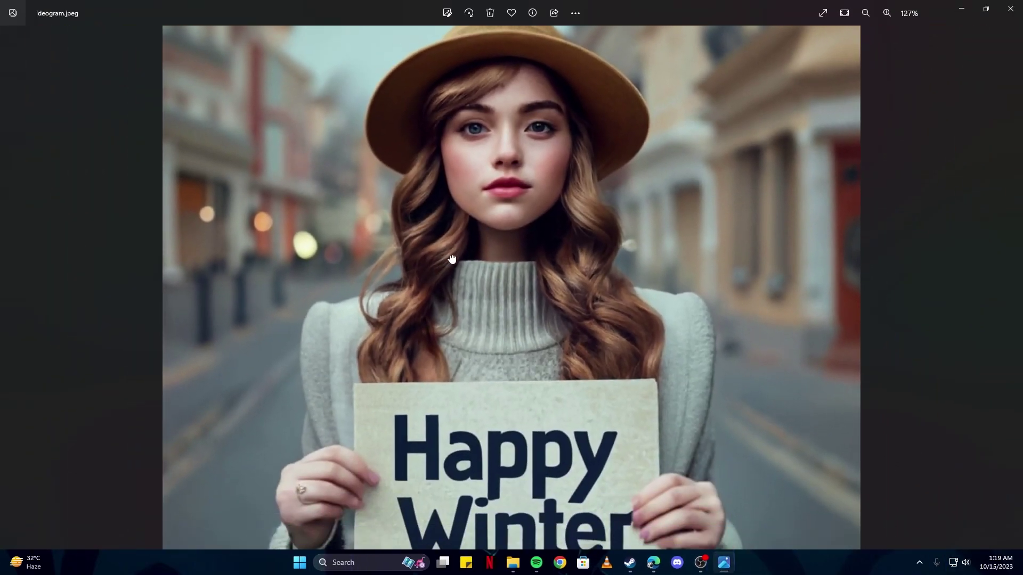
{"action": "scroll", "coordinate": [404, 233], "scroll_direction": "up", "scroll_amount": 1}
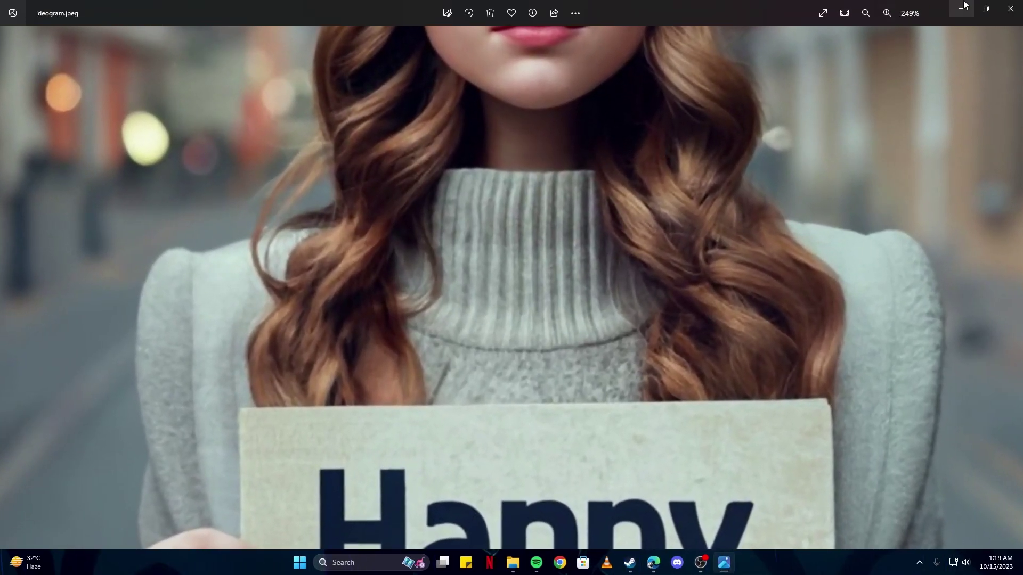
{"action": "left_click", "coordinate": [1010, 8]}
{"action": "left_click", "coordinate": [948, 30]}
Upload ideogram.jpeg from Downloads to Clipdrop's Remove Background page.
{"action": "left_click", "coordinate": [234, 9]}
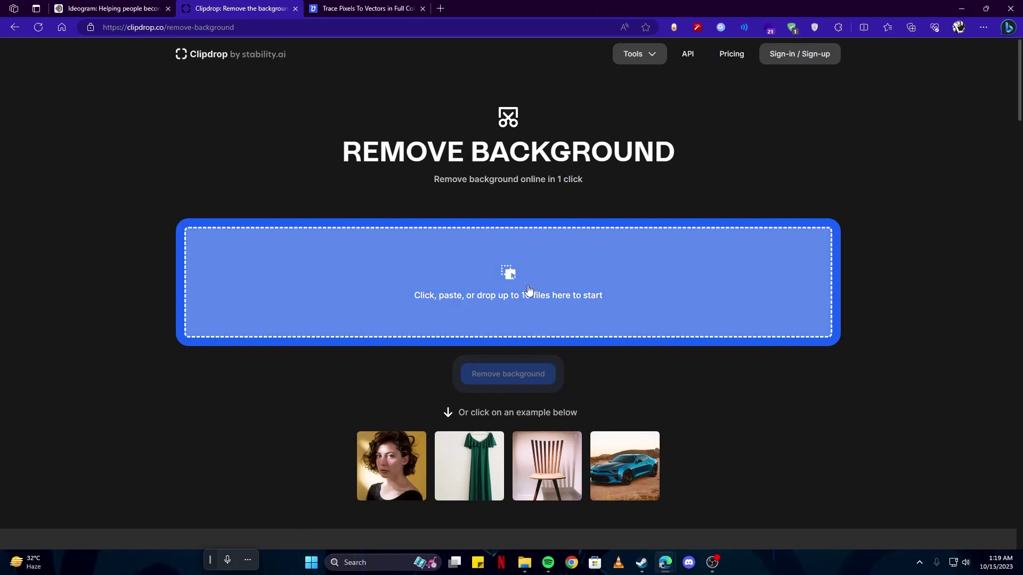
{"action": "left_click", "coordinate": [528, 290]}
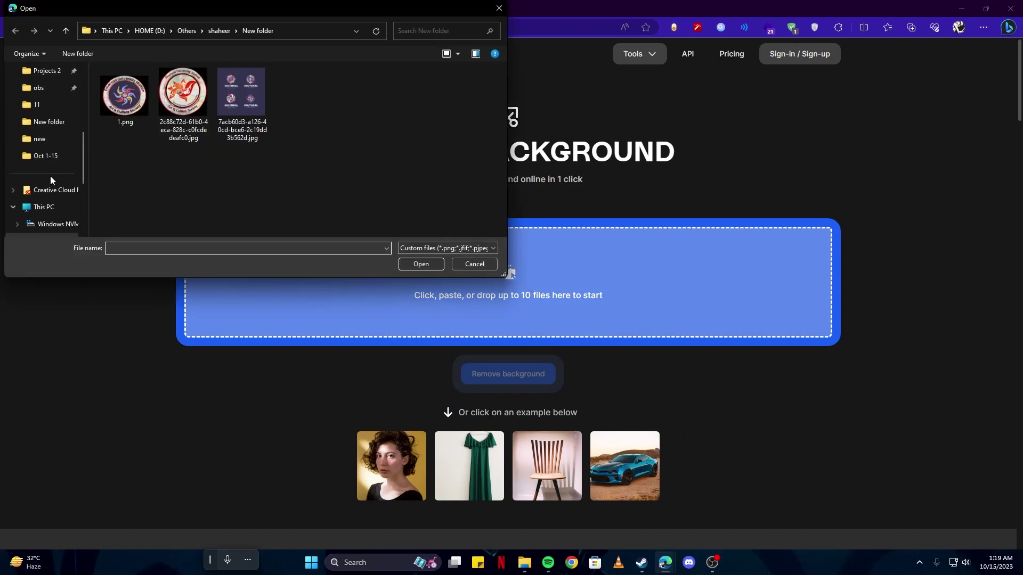
{"action": "scroll", "coordinate": [50, 176], "scroll_direction": "up", "scroll_amount": 5}
{"action": "left_click", "coordinate": [37, 139]}
{"action": "double_click", "coordinate": [148, 130]}
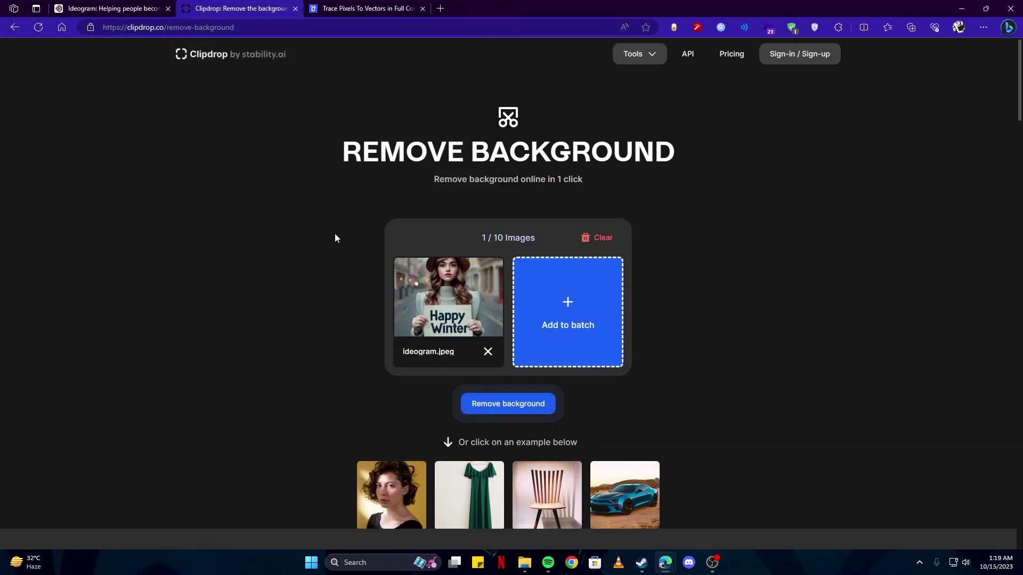
Remove the image's background, signing in, and save the cut-out PNG to Downloads.
{"action": "left_click", "coordinate": [503, 405]}
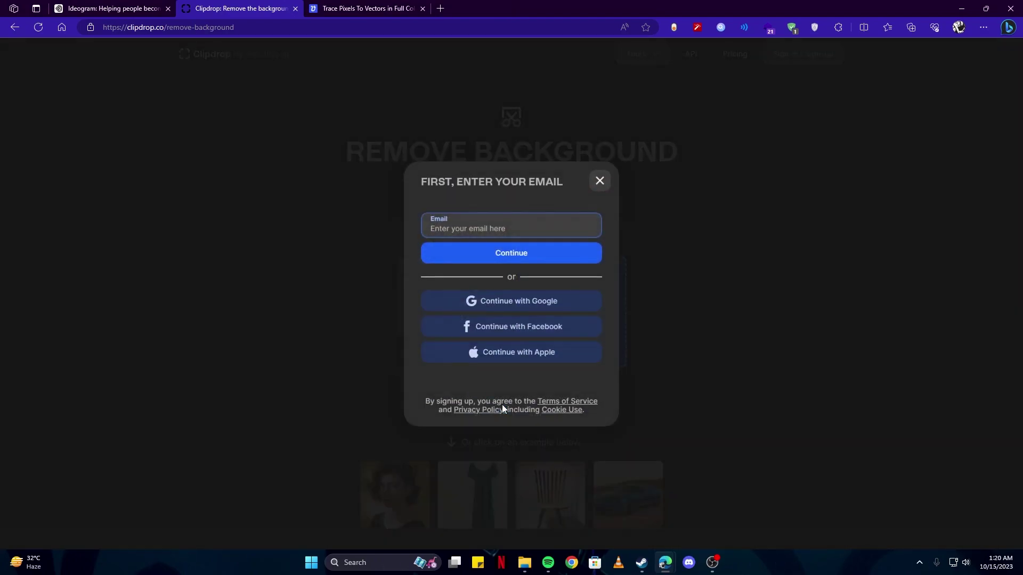
{"action": "left_click", "coordinate": [506, 301]}
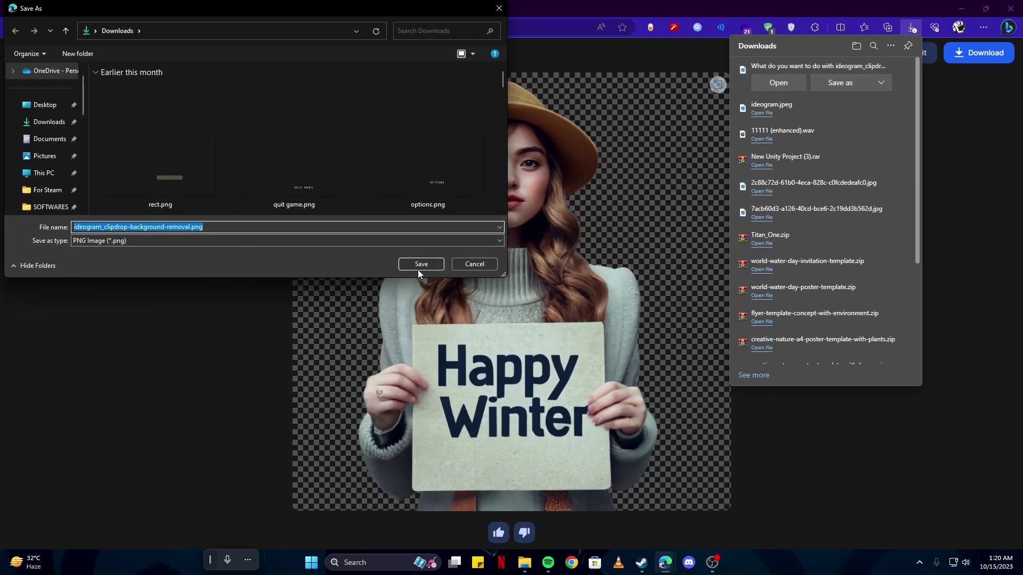
{"action": "left_click", "coordinate": [428, 265]}
{"action": "left_click", "coordinate": [368, 8]}
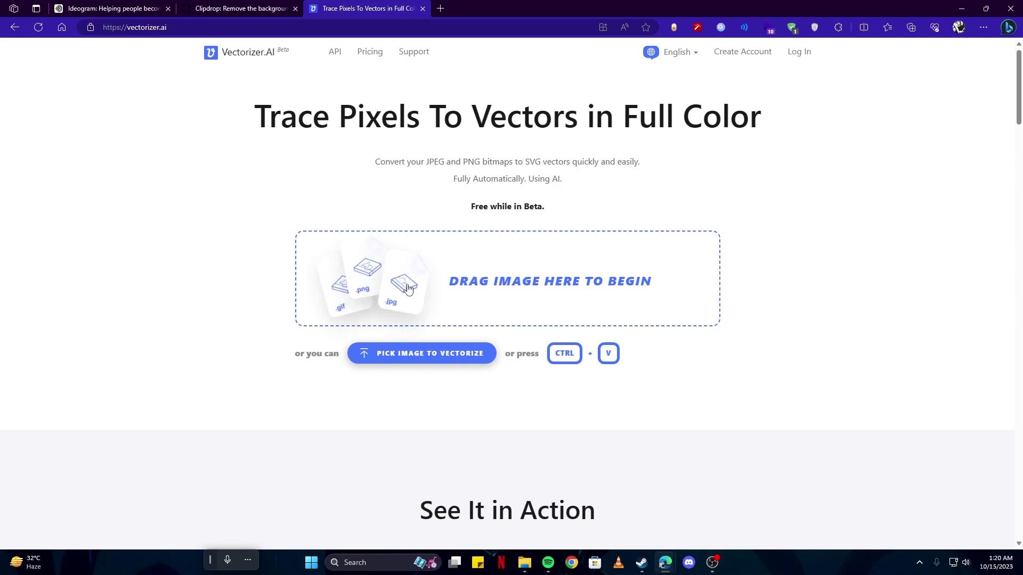
Upload the background-removed PNG to Vectorizer.AI and inspect the result zoomed in at the sweater shoulder.
{"action": "left_click", "coordinate": [454, 302]}
{"action": "left_click", "coordinate": [178, 178]}
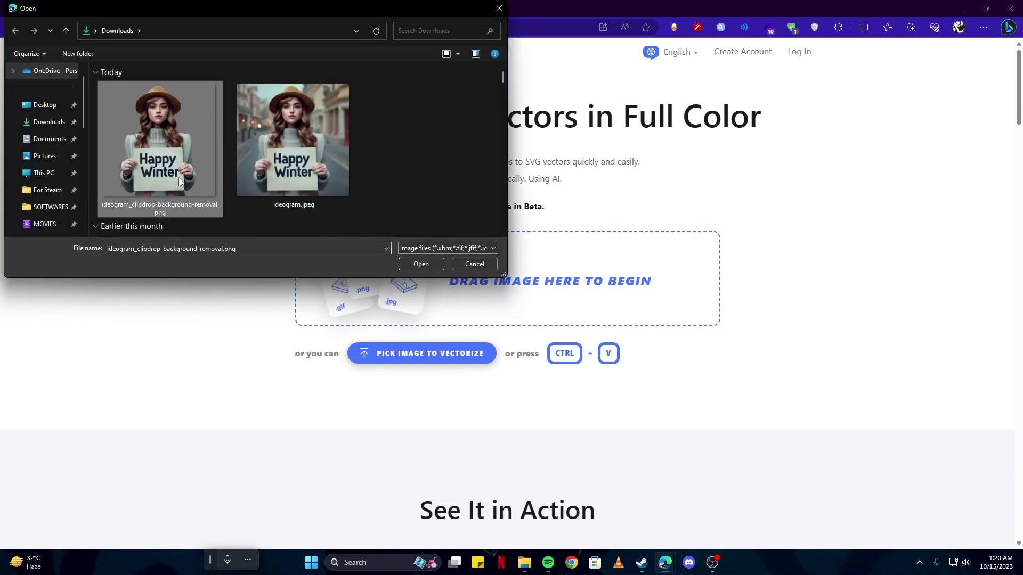
{"action": "left_click", "coordinate": [427, 264]}
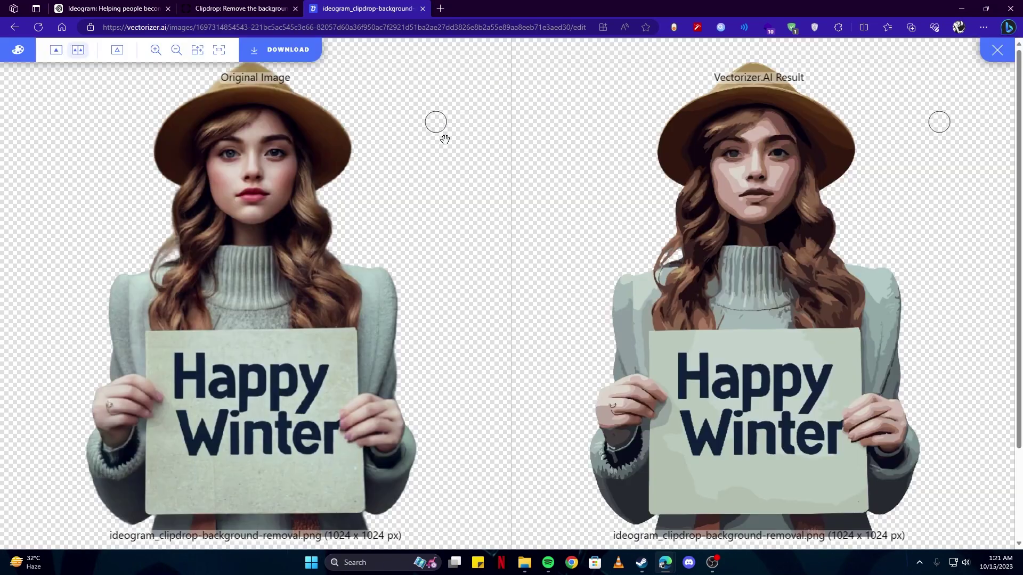
{"action": "scroll", "coordinate": [147, 221], "scroll_direction": "up", "scroll_amount": 3}
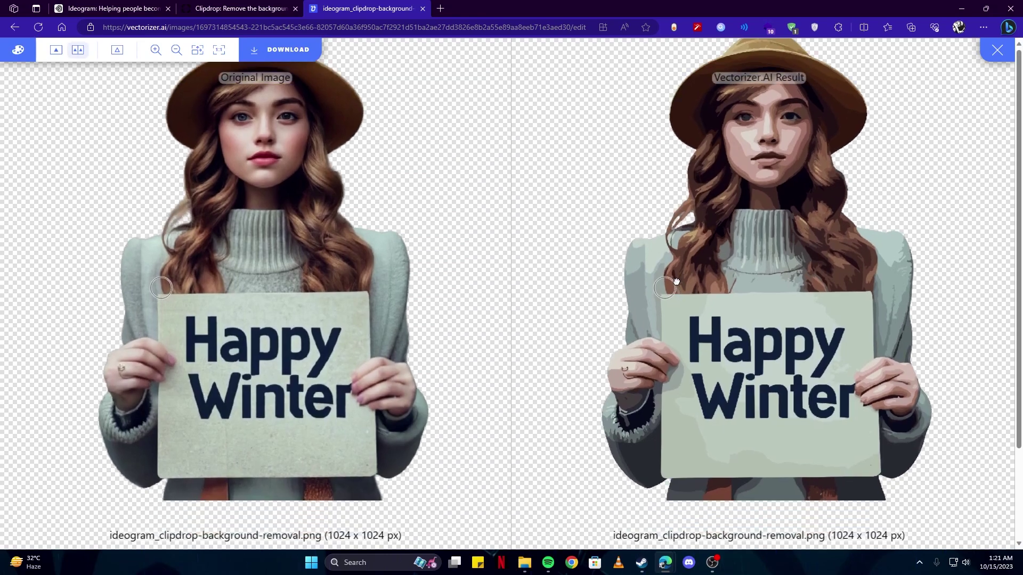
{"action": "scroll", "coordinate": [698, 288], "scroll_direction": "down", "scroll_amount": 3}
{"action": "scroll", "coordinate": [698, 289], "scroll_direction": "up", "scroll_amount": 5}
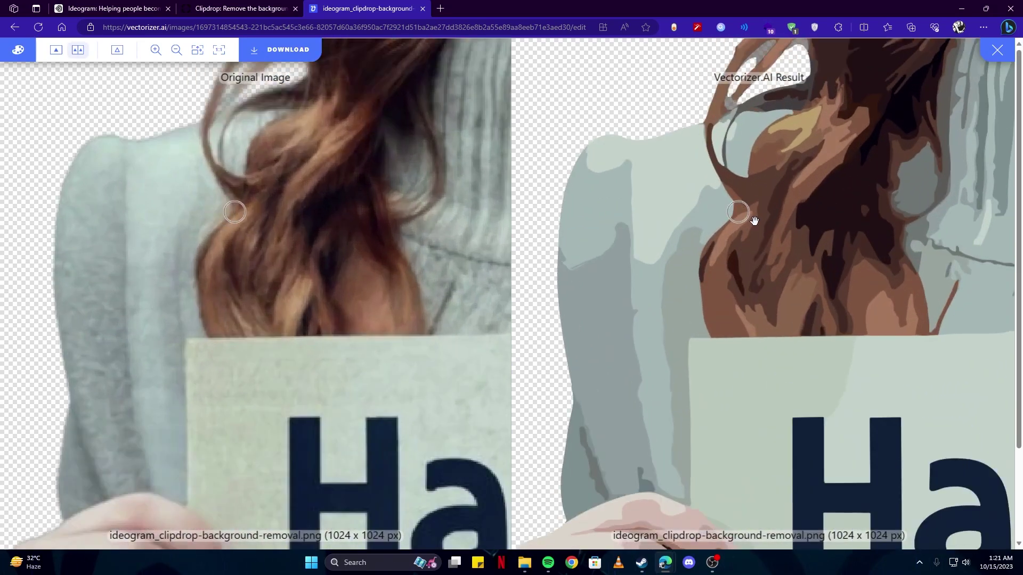
{"action": "scroll", "coordinate": [754, 220], "scroll_direction": "up", "scroll_amount": 2}
{"action": "left_click_drag", "start_coordinate": [650, 212], "coordinate": [829, 320]}
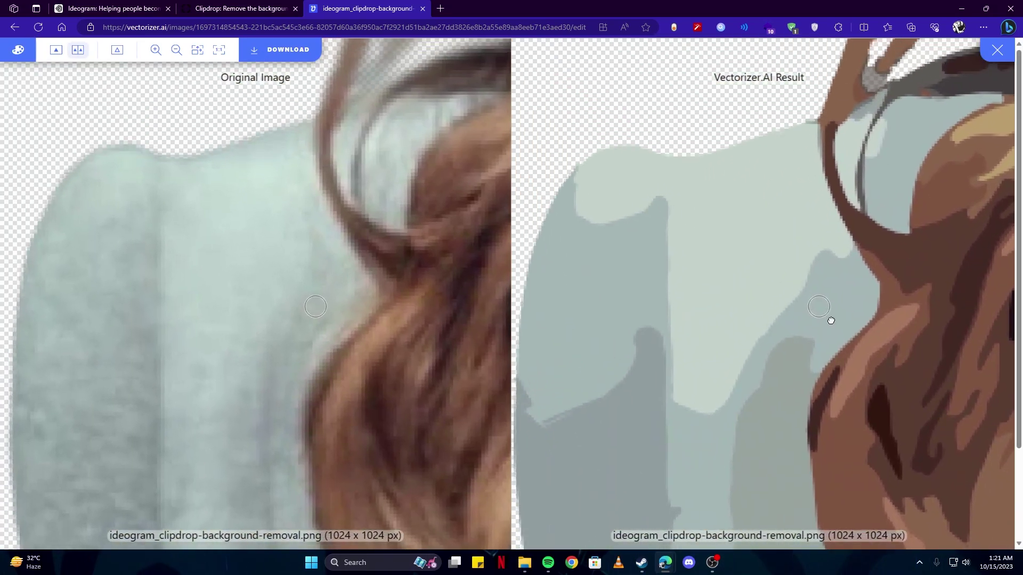
{"action": "scroll", "coordinate": [815, 255], "scroll_direction": "up", "scroll_amount": 3}
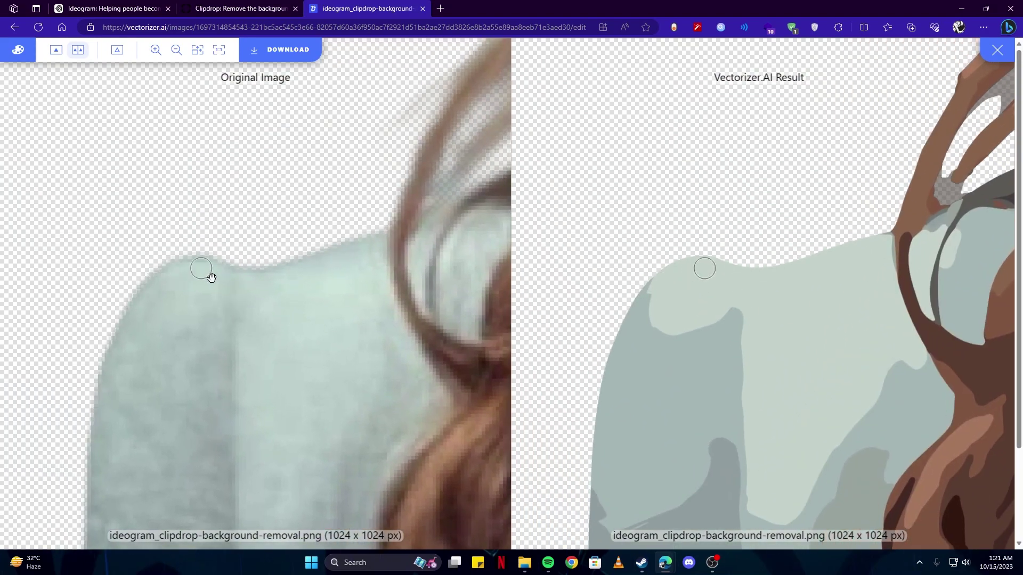
{"action": "scroll", "coordinate": [595, 339], "scroll_direction": "up", "scroll_amount": 2}
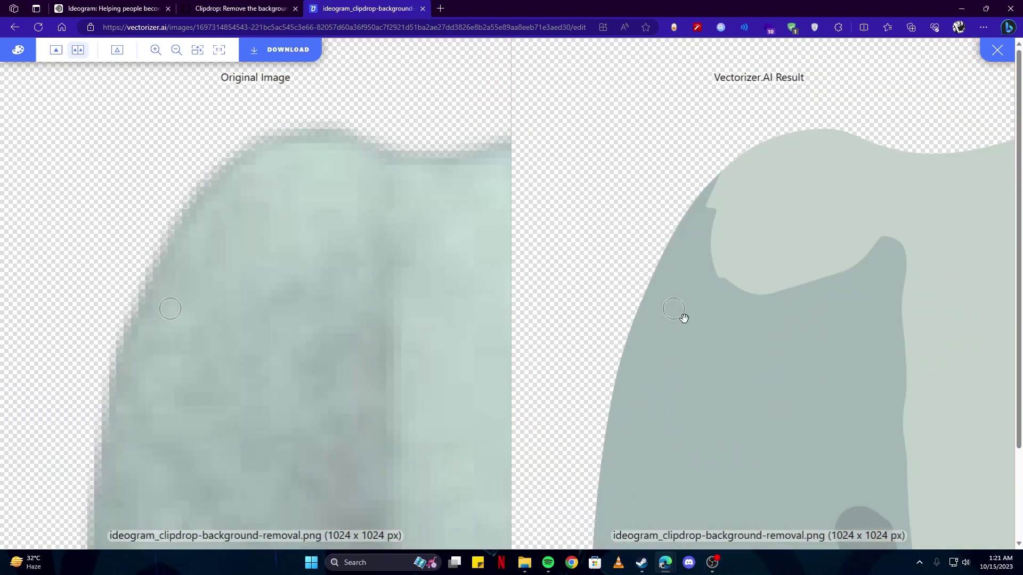
{"action": "scroll", "coordinate": [684, 318], "scroll_direction": "up", "scroll_amount": 1}
{"action": "scroll", "coordinate": [684, 318], "scroll_direction": "down", "scroll_amount": 6}
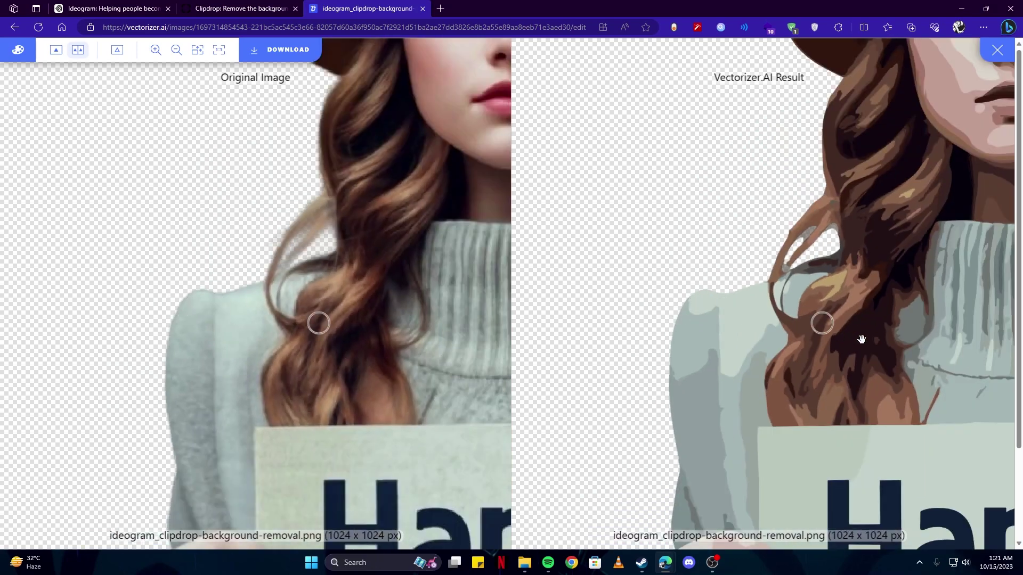
{"action": "scroll", "coordinate": [702, 298], "scroll_direction": "down", "scroll_amount": 1}
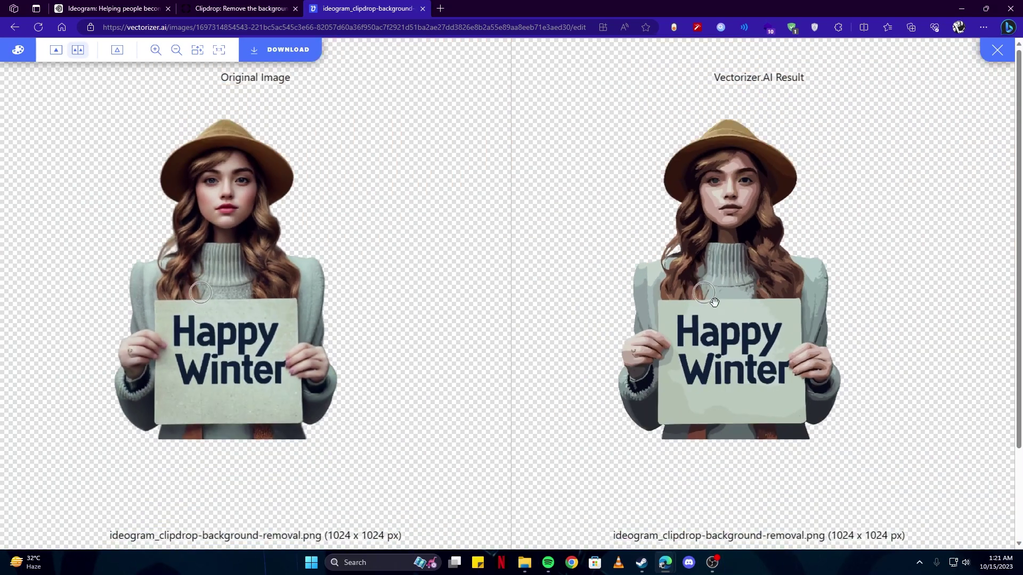
Download the vector result as SVG and open it in Illustrator.
{"action": "left_click", "coordinate": [280, 57]}
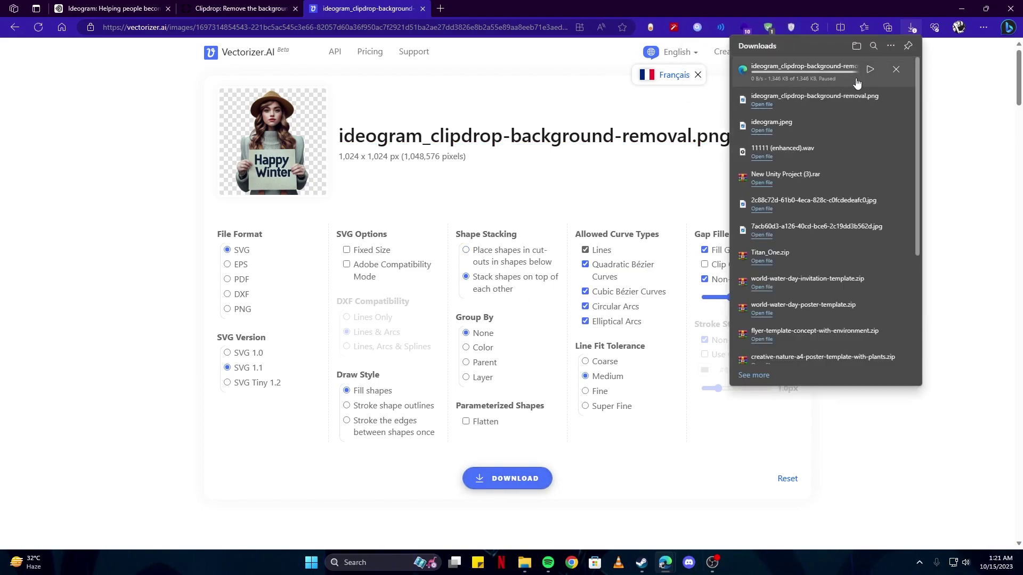
{"action": "left_click", "coordinate": [866, 73]}
{"action": "left_click", "coordinate": [804, 88]}
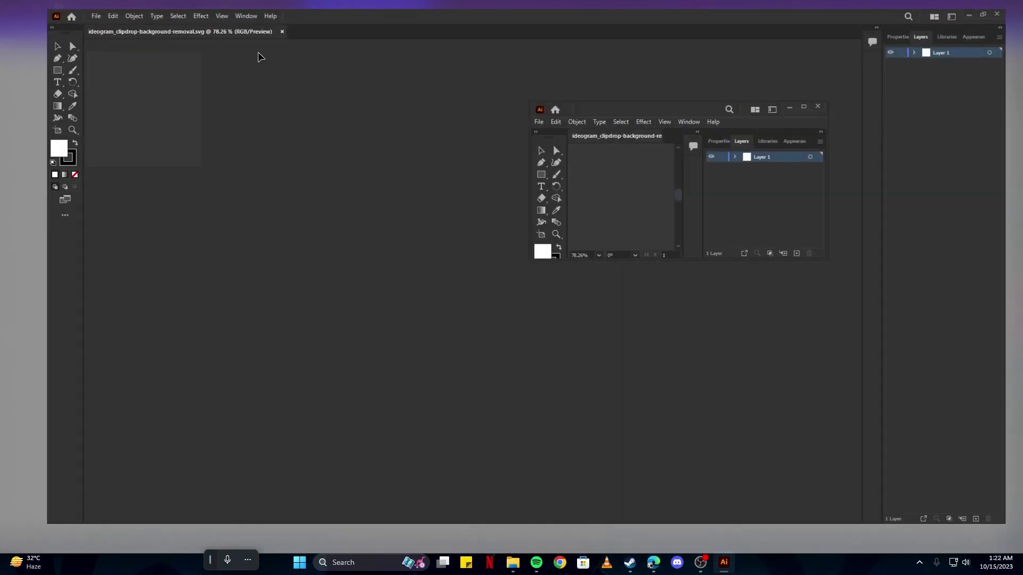
Try dragging the letter W off the sign, then undo the move.
{"action": "scroll", "coordinate": [480, 277], "scroll_direction": "down", "scroll_amount": 3}
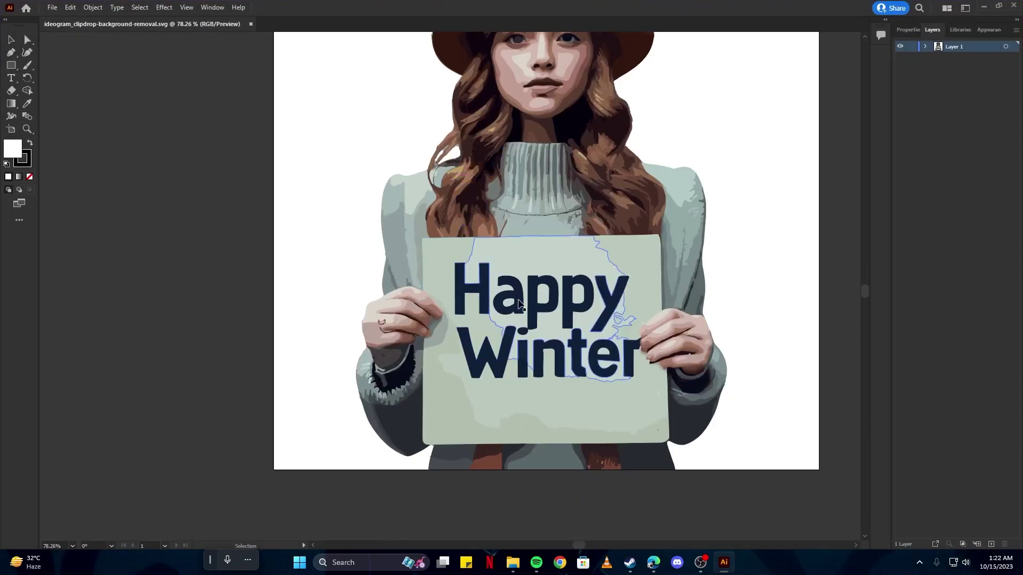
{"action": "left_click_drag", "start_coordinate": [499, 370], "coordinate": [451, 383]}
{"action": "key", "text": "ctrl+z"}
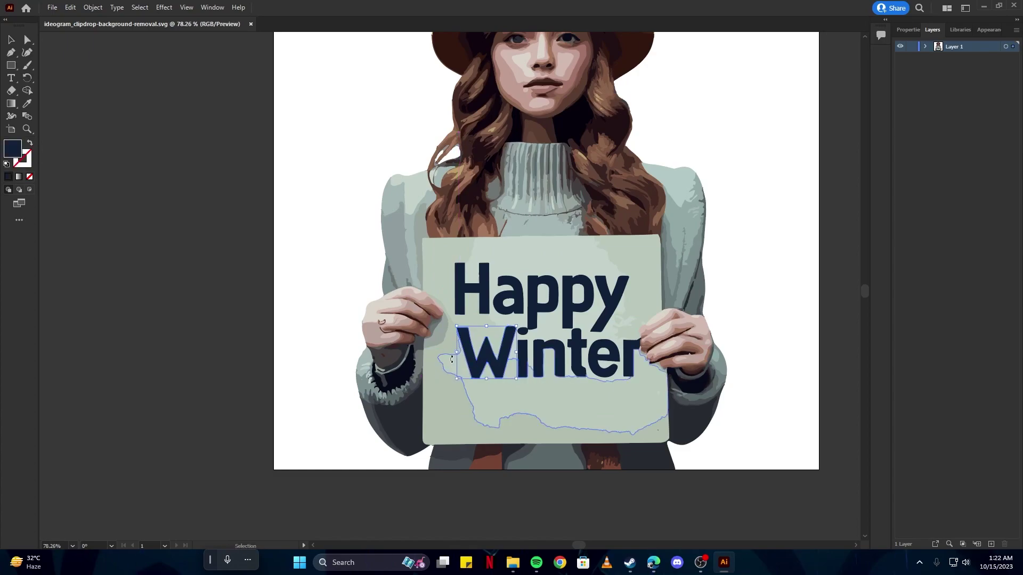
Recolour a grey-green piece of the sign green with Direct Selection, then undo it.
{"action": "key", "text": "a"}
{"action": "left_click", "coordinate": [433, 296]}
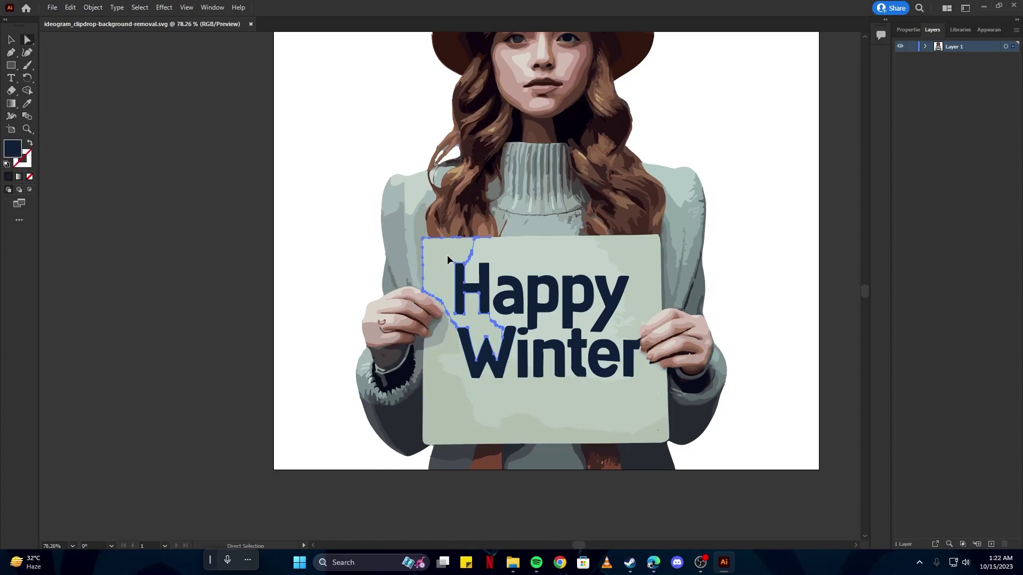
{"action": "double_click", "coordinate": [13, 149]}
{"action": "left_click_drag", "start_coordinate": [454, 179], "coordinate": [708, 181]}
{"action": "left_click", "coordinate": [703, 266]}
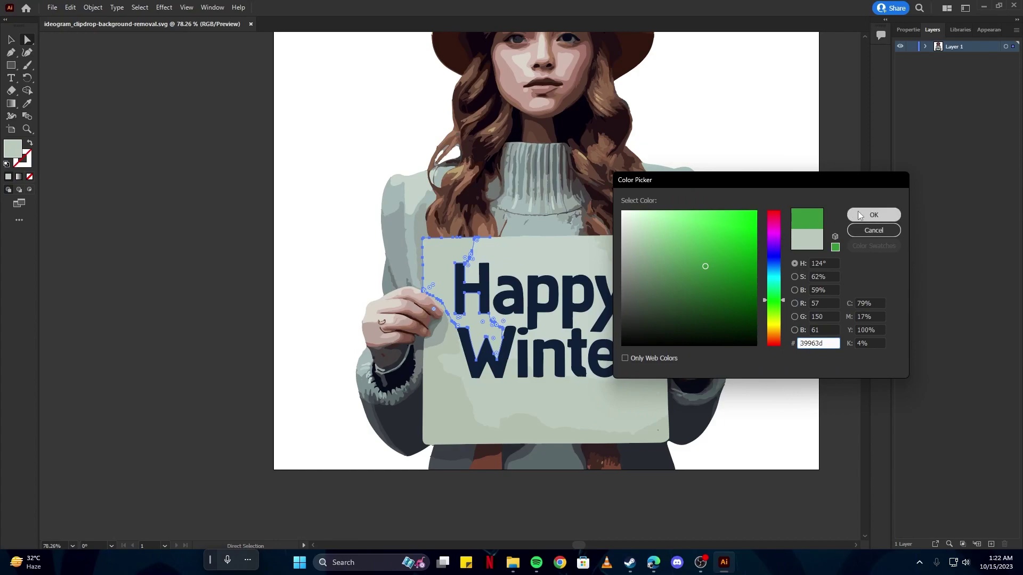
{"action": "left_click", "coordinate": [875, 213]}
{"action": "key", "text": "ctrl+z"}
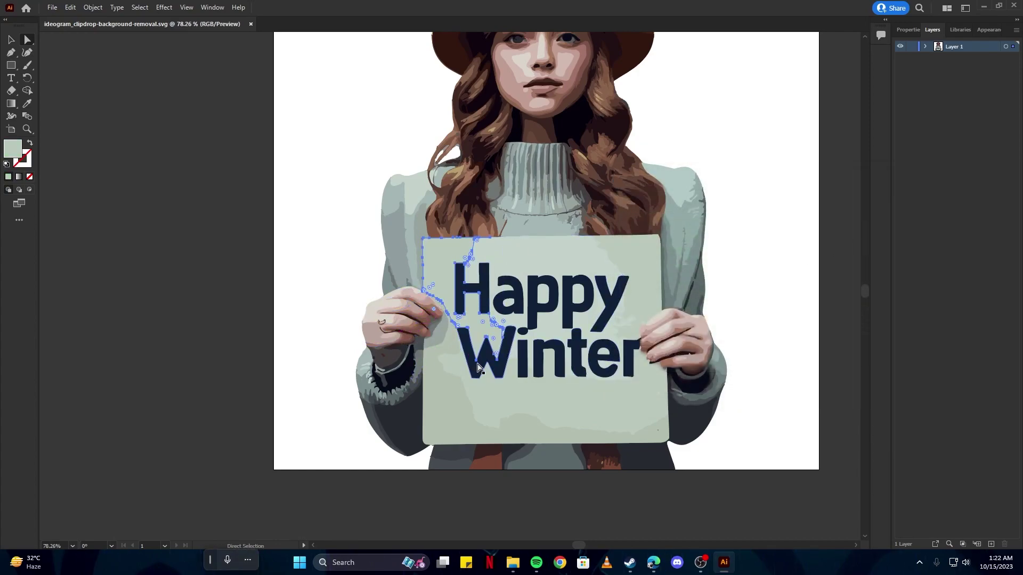
{"action": "scroll", "coordinate": [477, 367], "scroll_direction": "up", "scroll_amount": 3}
{"action": "scroll", "coordinate": [482, 369], "scroll_direction": "down", "scroll_amount": 2}
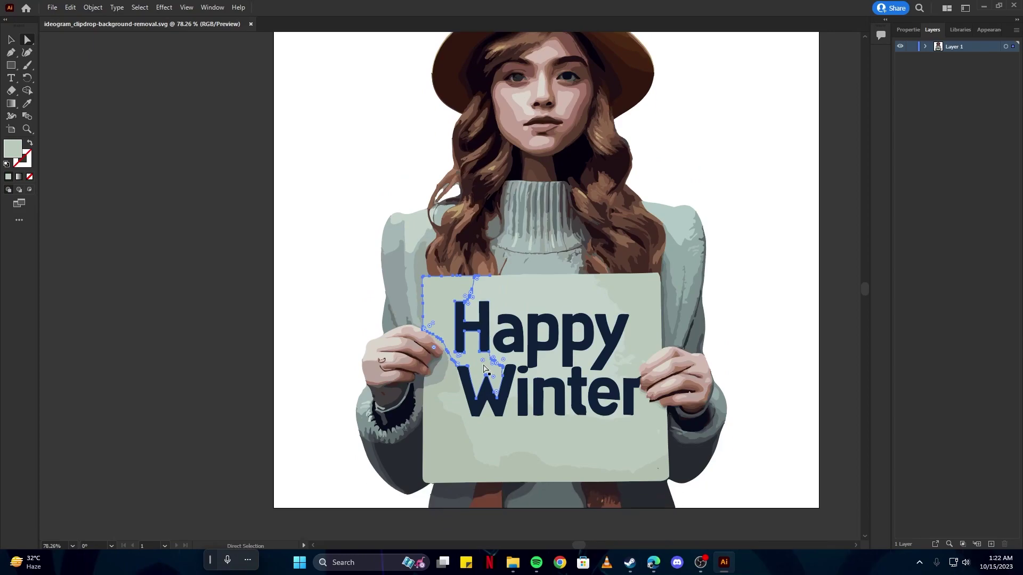
{"action": "key", "text": "alt+Tab"}
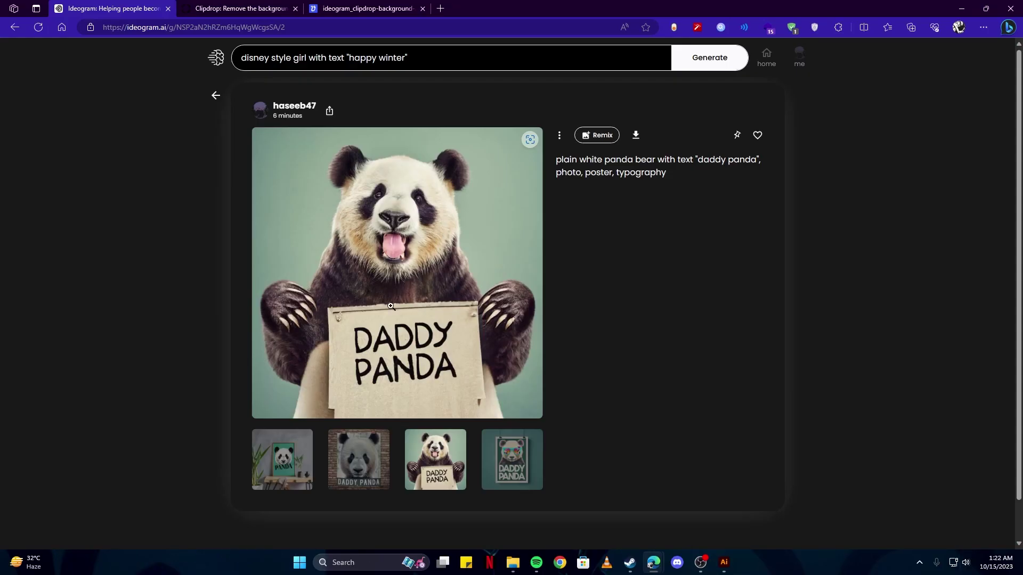
Find Diego's cute baby skull with pumpkins in the Trending feed and save it to Downloads.
{"action": "left_click", "coordinate": [280, 457]}
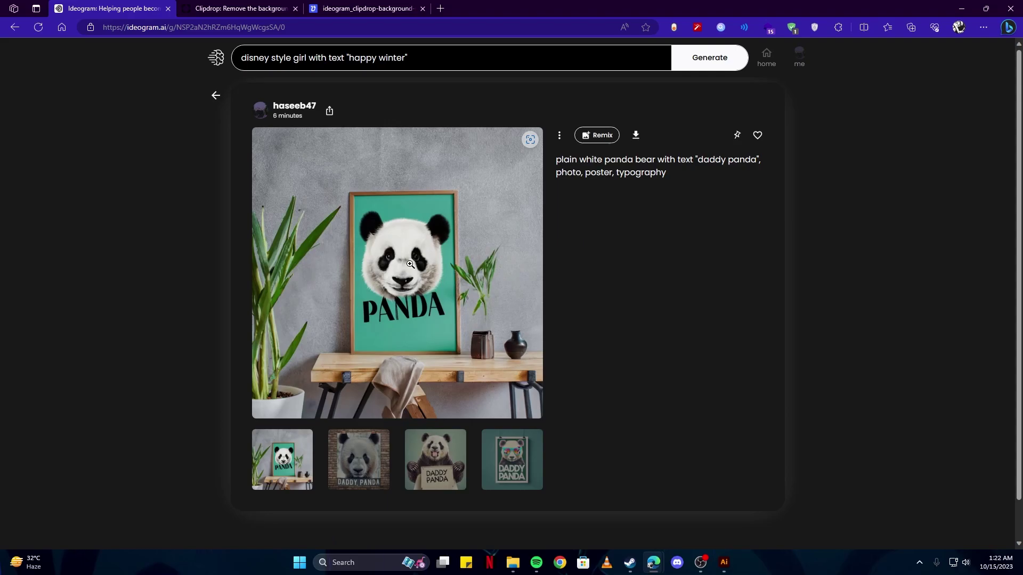
{"action": "left_click", "coordinate": [799, 55]}
{"action": "left_click", "coordinate": [767, 56]}
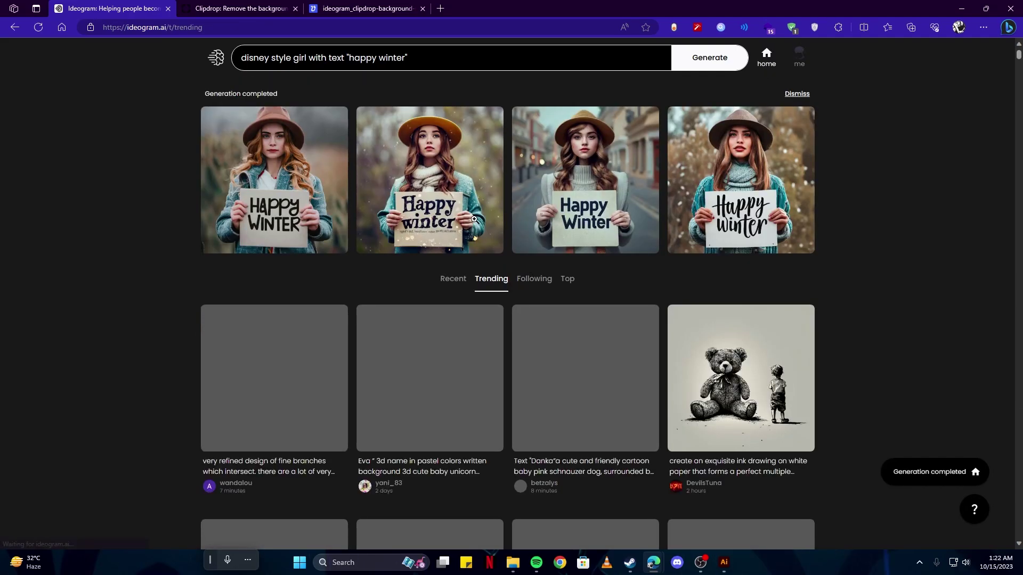
{"action": "scroll", "coordinate": [307, 271], "scroll_direction": "down", "scroll_amount": 10}
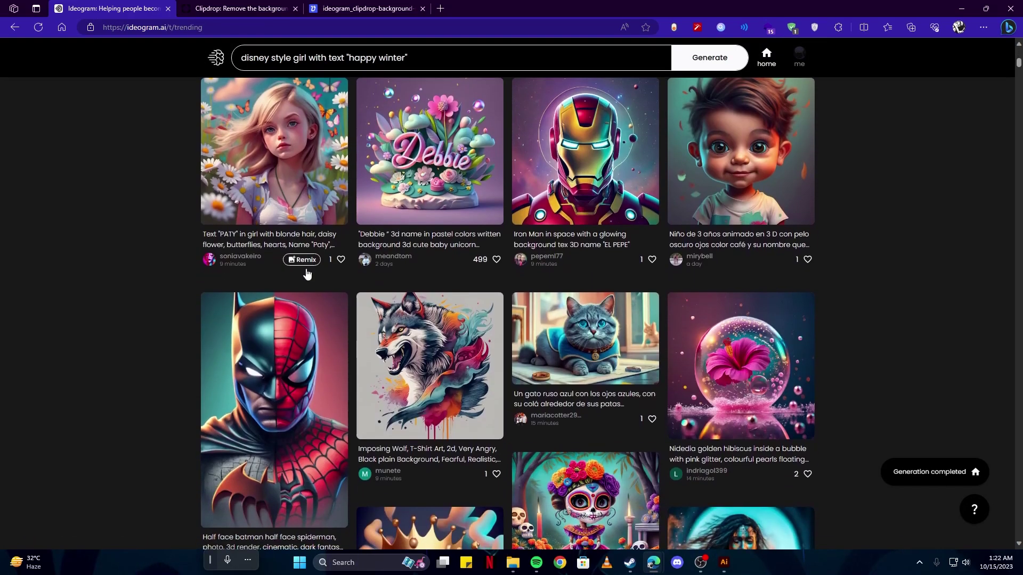
{"action": "scroll", "coordinate": [306, 269], "scroll_direction": "down", "scroll_amount": 15}
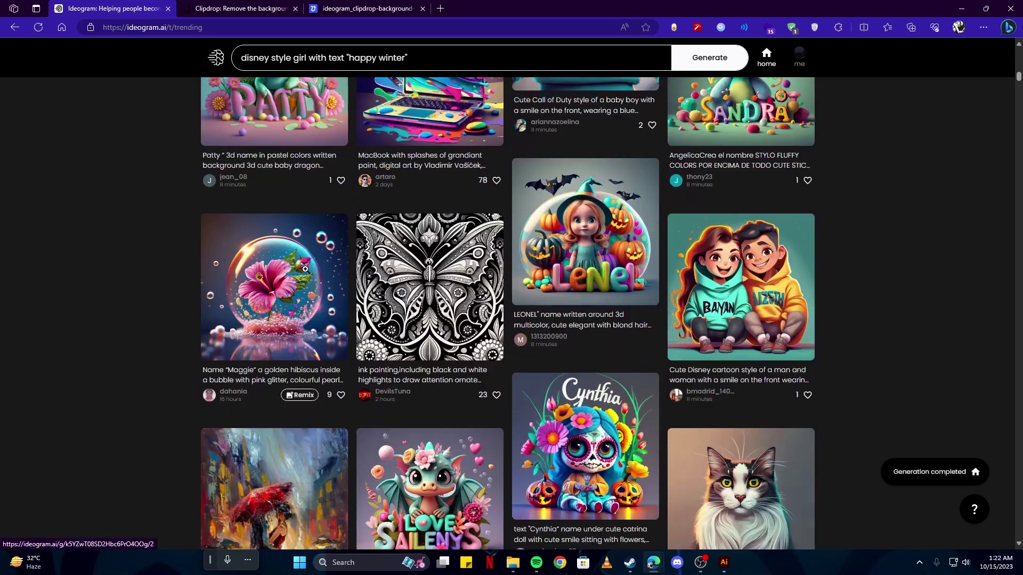
{"action": "scroll", "coordinate": [244, 277], "scroll_direction": "down", "scroll_amount": 15}
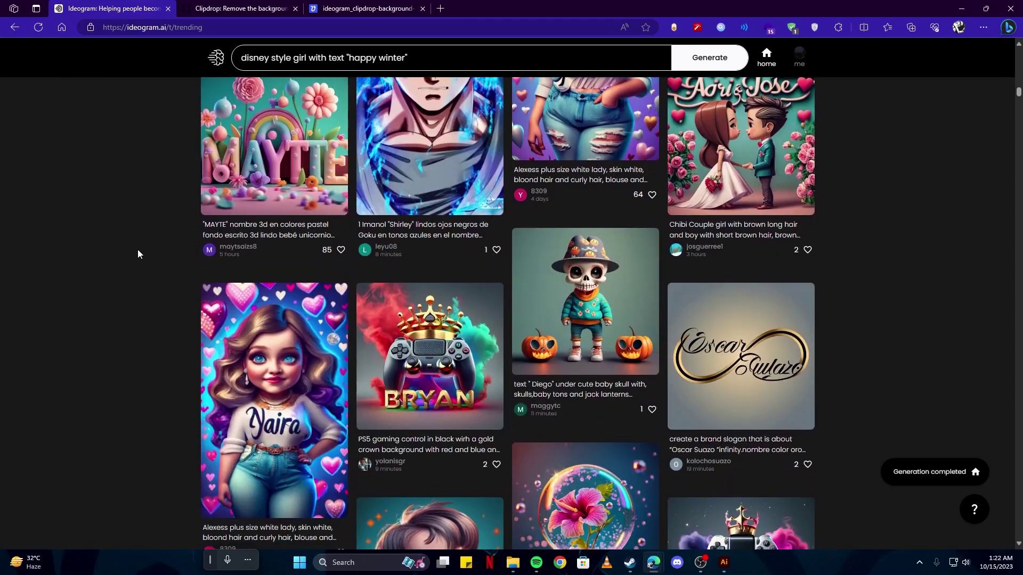
{"action": "left_click", "coordinate": [585, 302]}
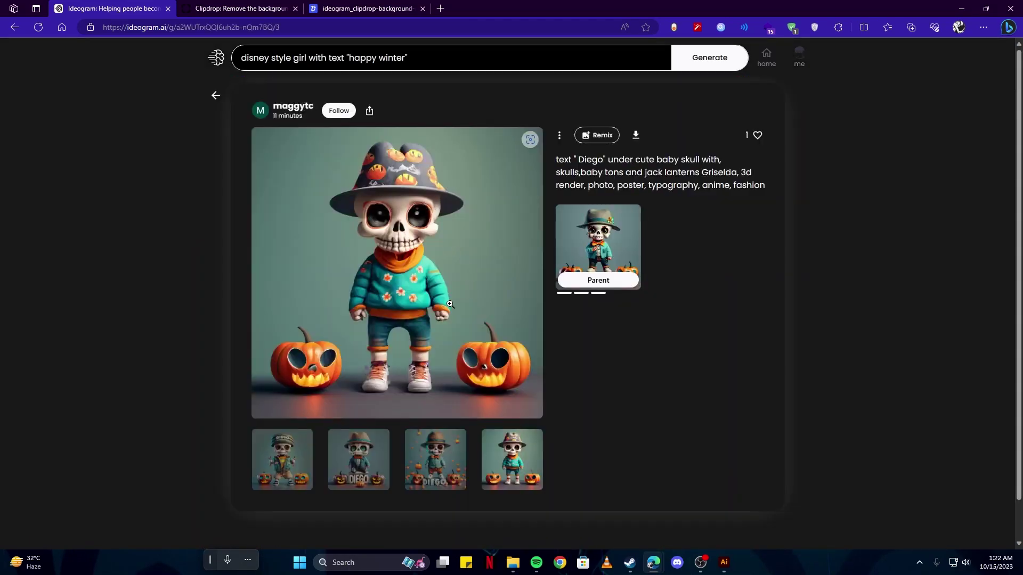
{"action": "right_click", "coordinate": [400, 200]}
{"action": "left_click", "coordinate": [472, 230]}
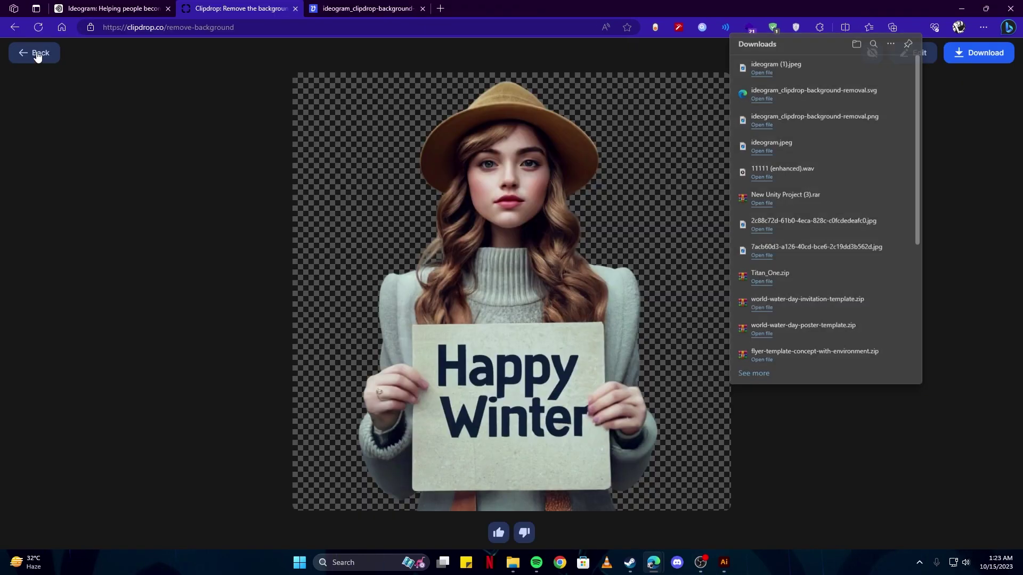
{"action": "left_click", "coordinate": [37, 50]}
Upload ideogram (1).jpeg to Clipdrop and remove its background.
{"action": "left_click", "coordinate": [472, 281]}
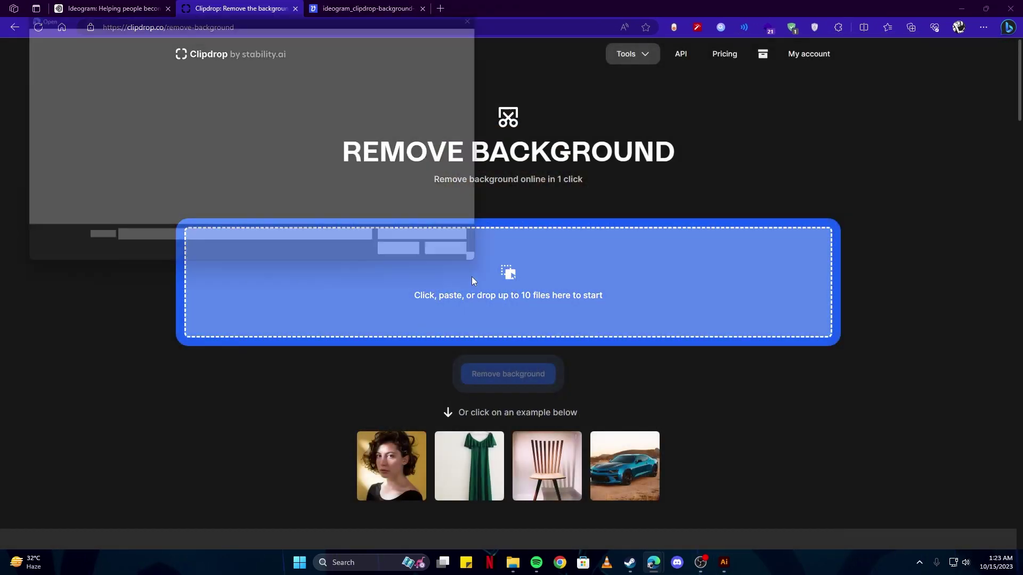
{"action": "double_click", "coordinate": [147, 162]}
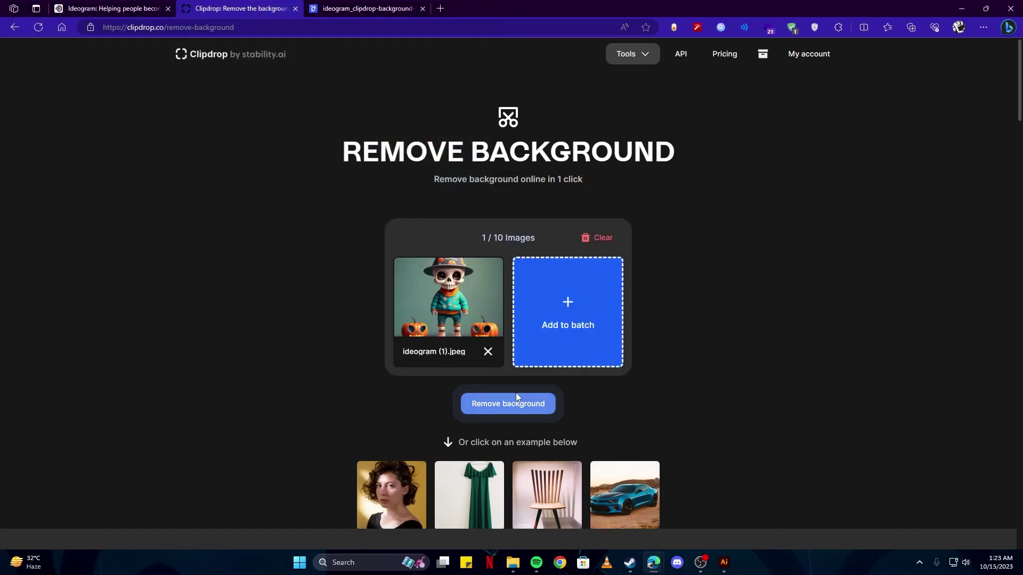
{"action": "left_click", "coordinate": [526, 408]}
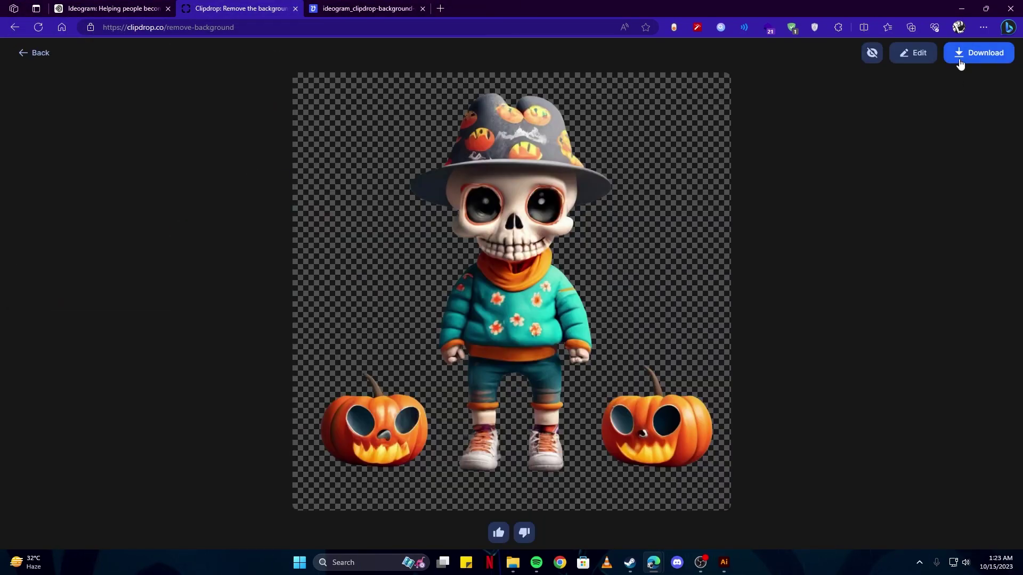
Download the transparent skull result and save it as a PNG.
{"action": "left_click", "coordinate": [960, 60]}
{"action": "left_click", "coordinate": [836, 84]}
{"action": "left_click", "coordinate": [415, 259]}
{"action": "left_click", "coordinate": [362, 9]}
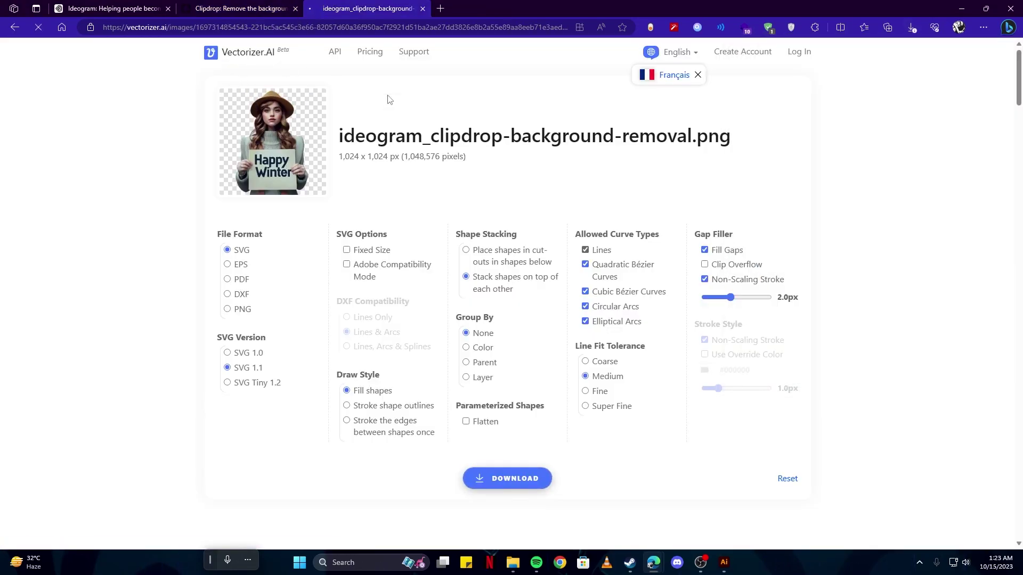
Upload the transparent skull PNG to Vectorizer.AI for vectorizing.
{"action": "left_click", "coordinate": [211, 52]}
{"action": "left_click", "coordinate": [421, 353]}
{"action": "left_click", "coordinate": [416, 263]}
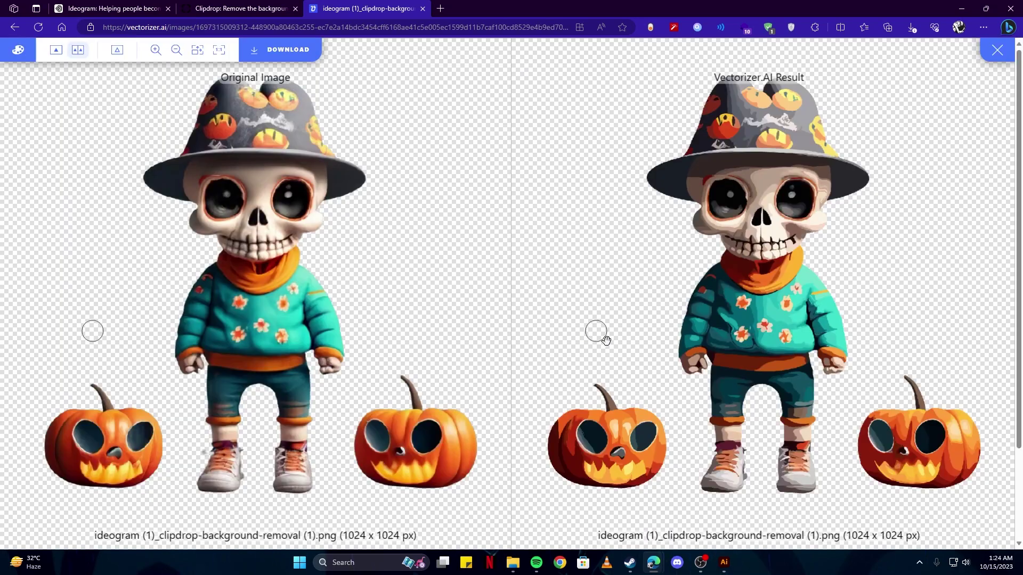
Zoom into the pumpkin to compare the vector with the original, then close the viewer.
{"action": "scroll", "coordinate": [616, 427], "scroll_direction": "up", "scroll_amount": 5}
{"action": "scroll", "coordinate": [639, 385], "scroll_direction": "down", "scroll_amount": 3}
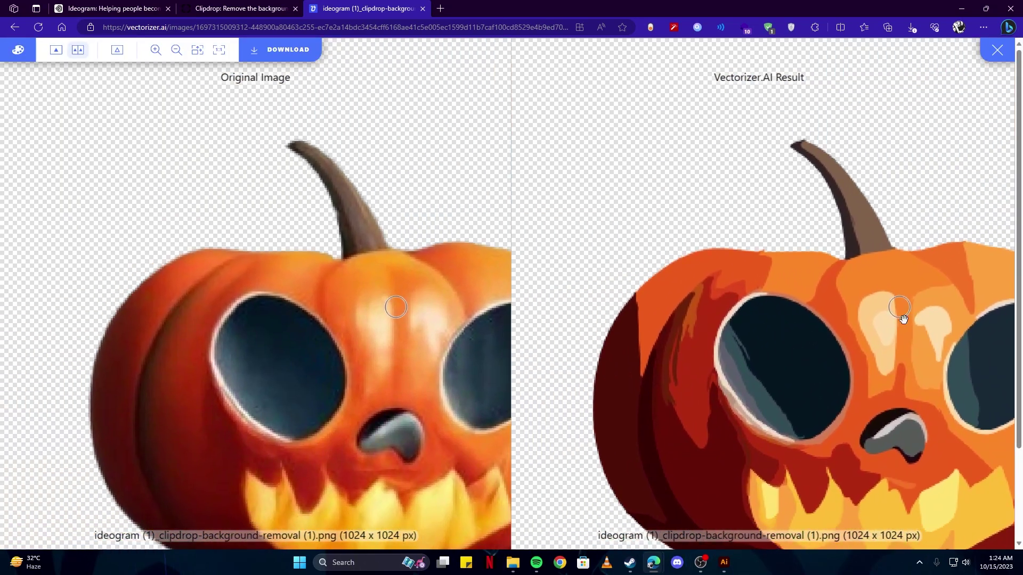
{"action": "scroll", "coordinate": [637, 386], "scroll_direction": "up", "scroll_amount": 10}
{"action": "scroll", "coordinate": [640, 341], "scroll_direction": "down", "scroll_amount": 3}
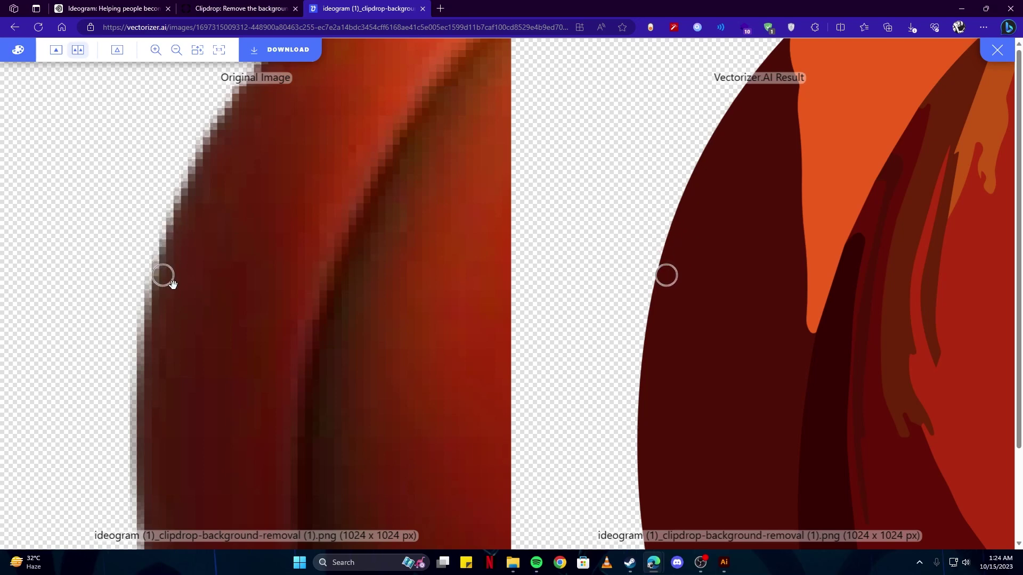
{"action": "scroll", "coordinate": [170, 279], "scroll_direction": "down", "scroll_amount": 5}
{"action": "key", "text": "Escape"}
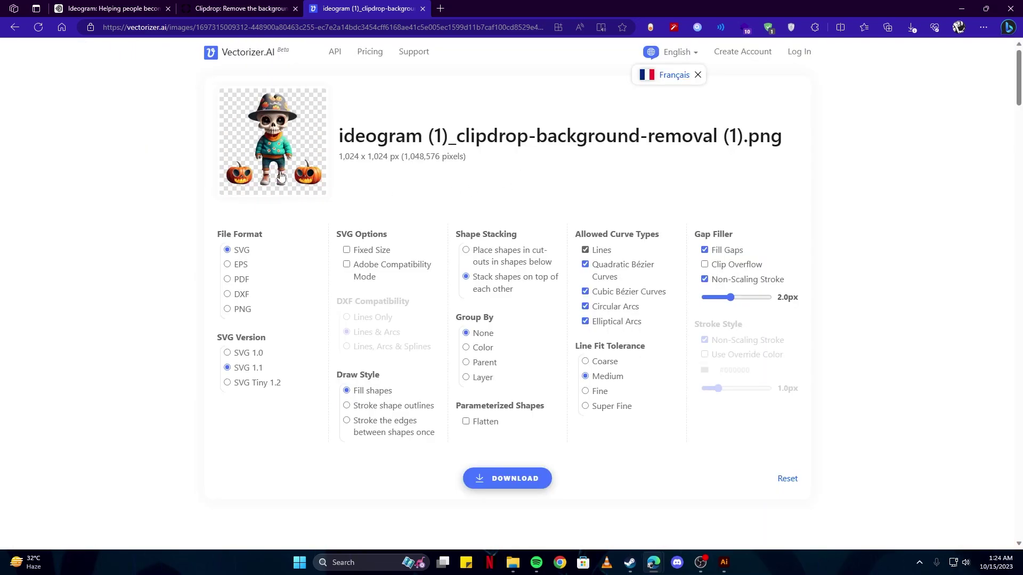